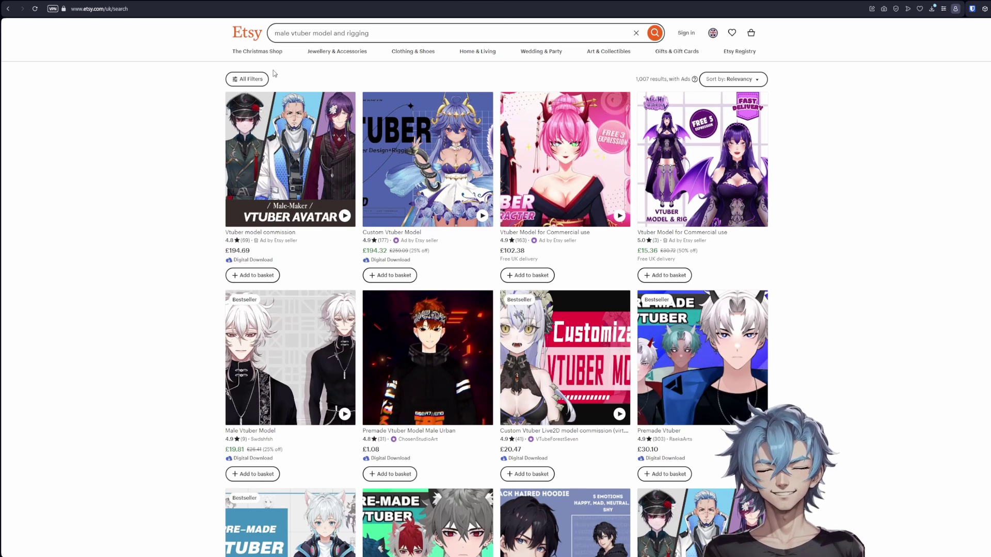
- Browse the male VTuber model listings on Etsy and open the Black Haired Hoodie PNGTuber listing
{"action": "scroll", "coordinate": [847, 111], "scroll_direction": "down", "scroll_amount": 8}
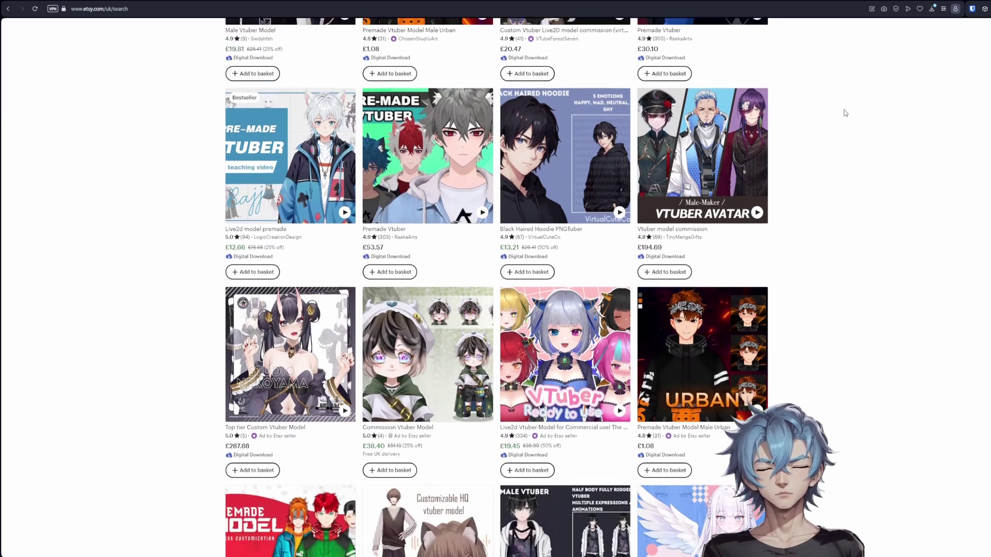
{"action": "scroll", "coordinate": [860, 131], "scroll_direction": "down", "scroll_amount": 1}
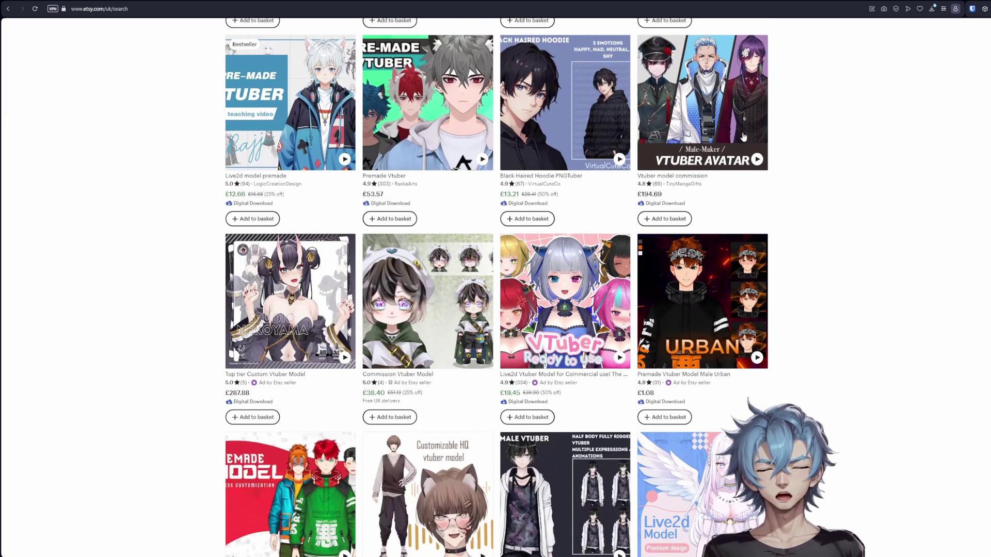
{"action": "left_click", "coordinate": [567, 98]}
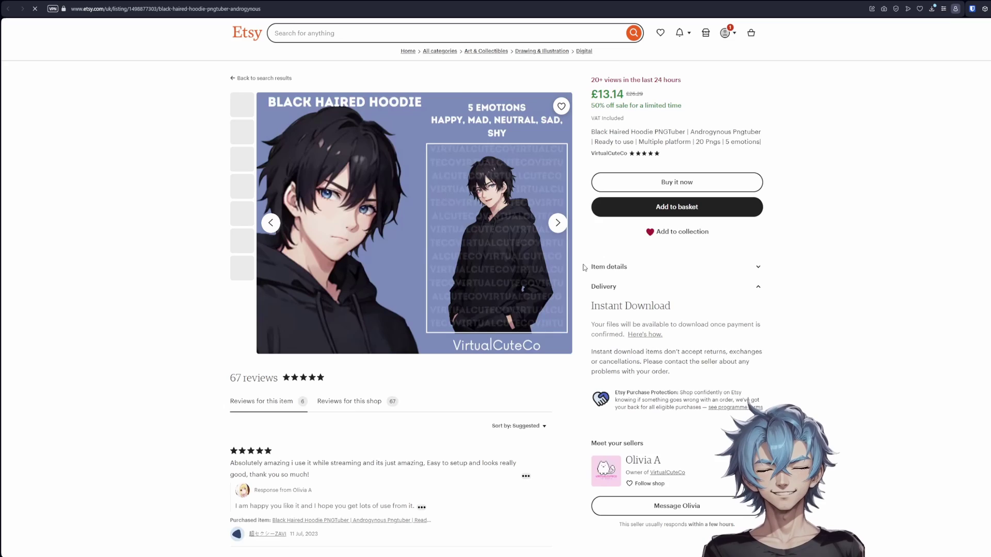
- Read the listing's item details down to the notes on buyer copyright, authorship claims and resale
{"action": "scroll", "coordinate": [700, 320], "scroll_direction": "down", "scroll_amount": 4}
{"action": "scroll", "coordinate": [699, 320], "scroll_direction": "down", "scroll_amount": 1}
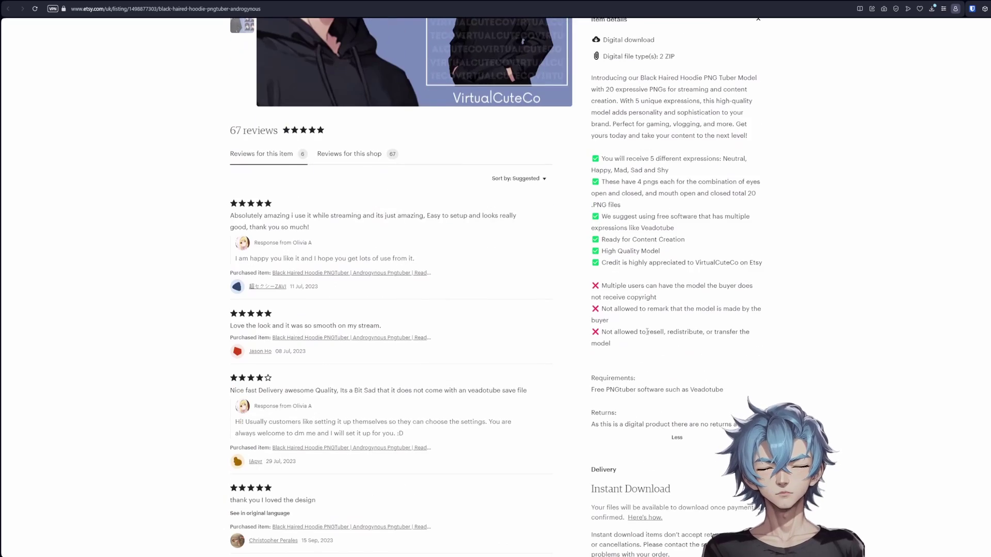
{"action": "scroll", "coordinate": [641, 354], "scroll_direction": "up", "scroll_amount": 2}
{"action": "scroll", "coordinate": [641, 344], "scroll_direction": "up", "scroll_amount": 3}
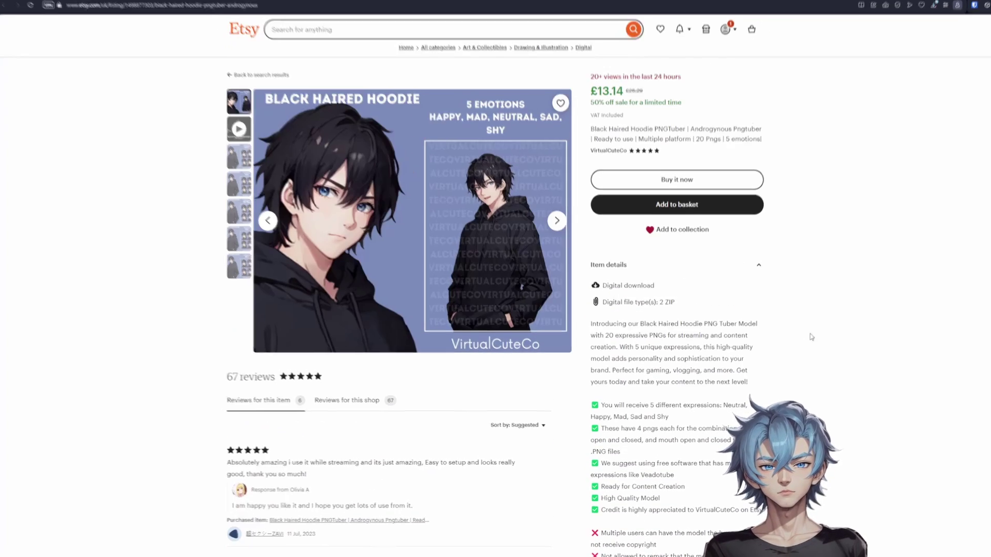
{"action": "scroll", "coordinate": [641, 344], "scroll_direction": "down", "scroll_amount": 3}
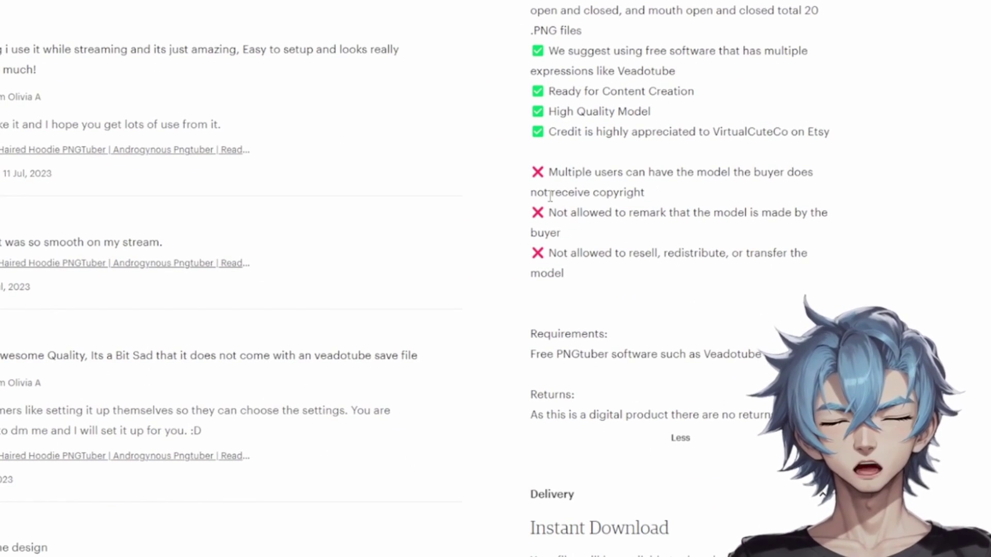
{"action": "left_click_drag", "start_coordinate": [548, 172], "coordinate": [808, 192]}
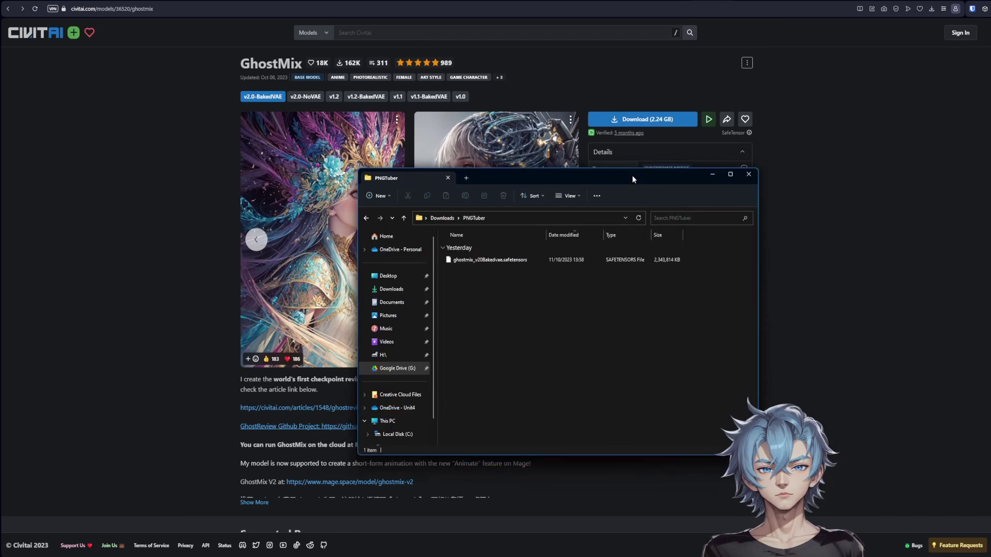
- Download version v1.2 of the Not so Perfect - Astarion from Baldur's Gate 3 LoRA from Civitai
{"action": "left_click_drag", "start_coordinate": [632, 175], "coordinate": [541, 165]}
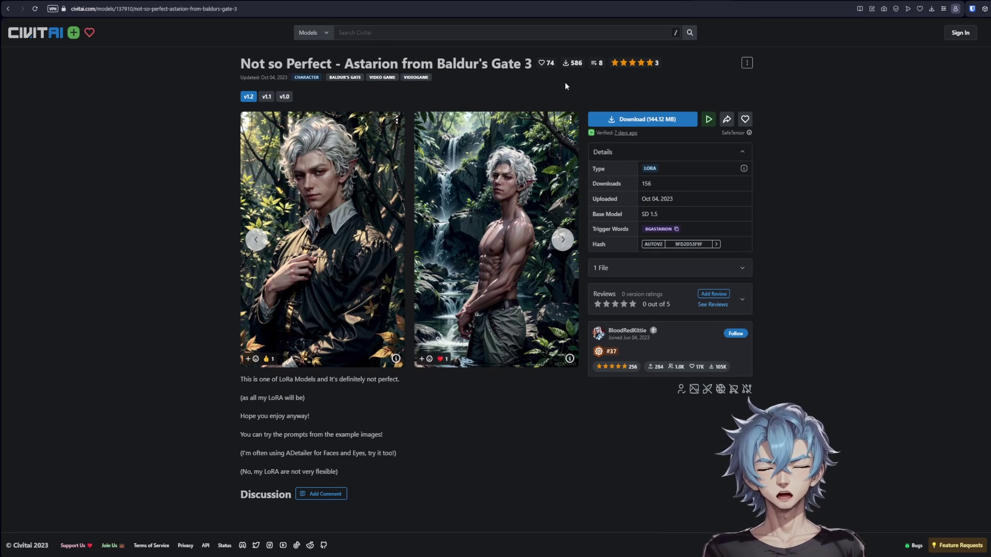
{"action": "left_click", "coordinate": [642, 120]}
{"action": "left_click", "coordinate": [825, 46]}
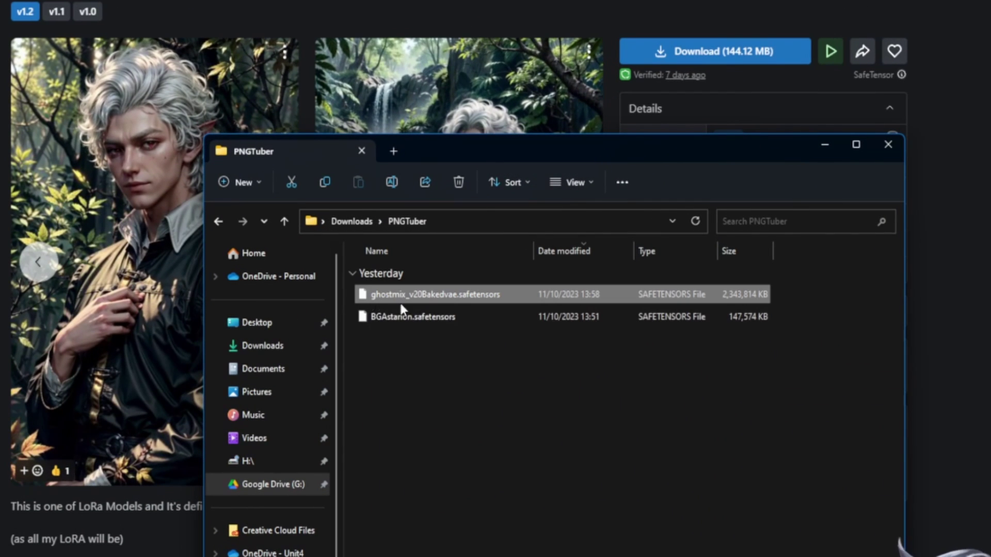
- Rename the ghostmix model file in the PNGTuber folder to "[SD 1.5] ghostmix_v20Bakedvae.safetensors"
{"action": "key", "text": "F2"}
{"action": "key", "text": "Home"}
{"action": "type", "text": "[SD 1.5"}
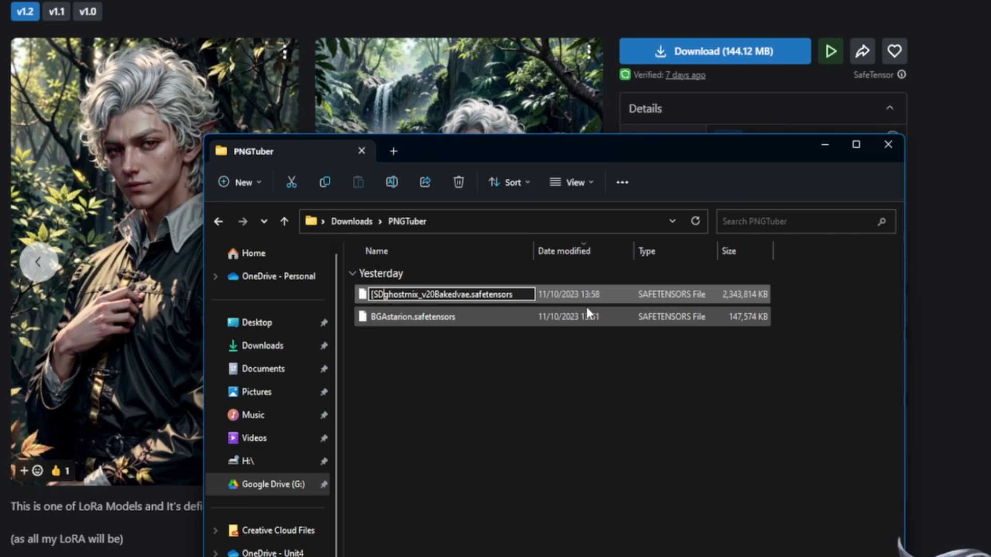
{"action": "type", "text": "]"}
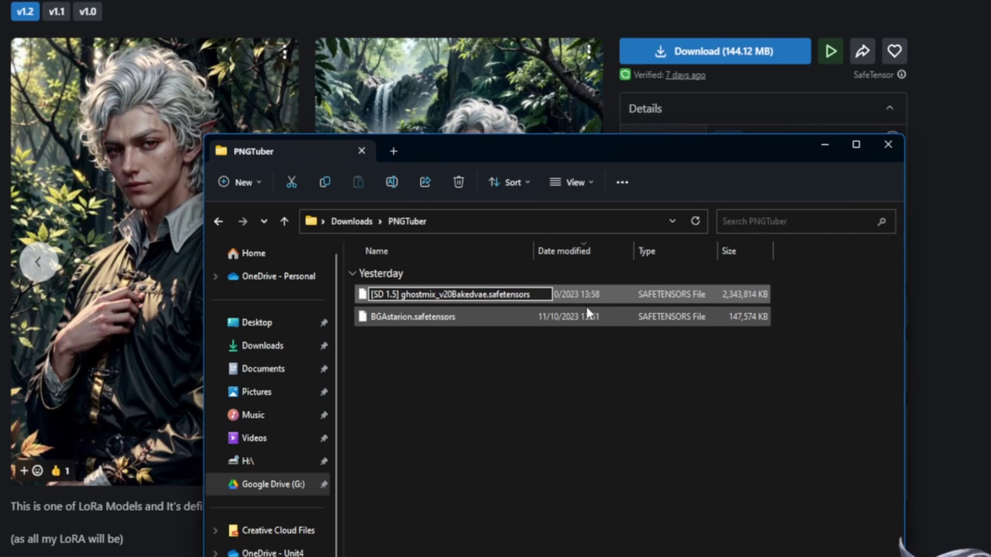
{"action": "key", "text": "Return"}
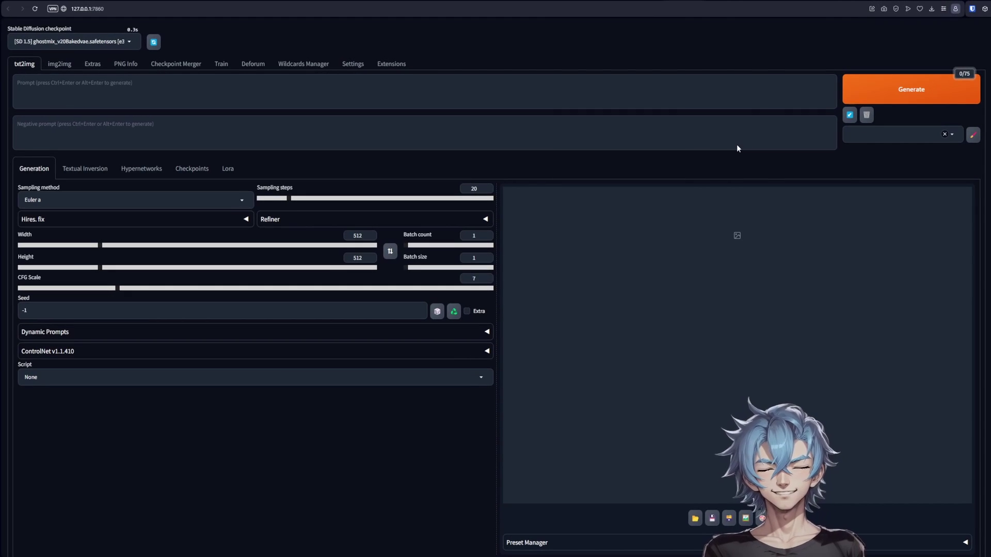
- Choose the [SD 1.5] ghostmix_v20Bakedvae checkpoint in Stable Diffusion and switch to img2img generation
{"action": "left_click", "coordinate": [73, 41]}
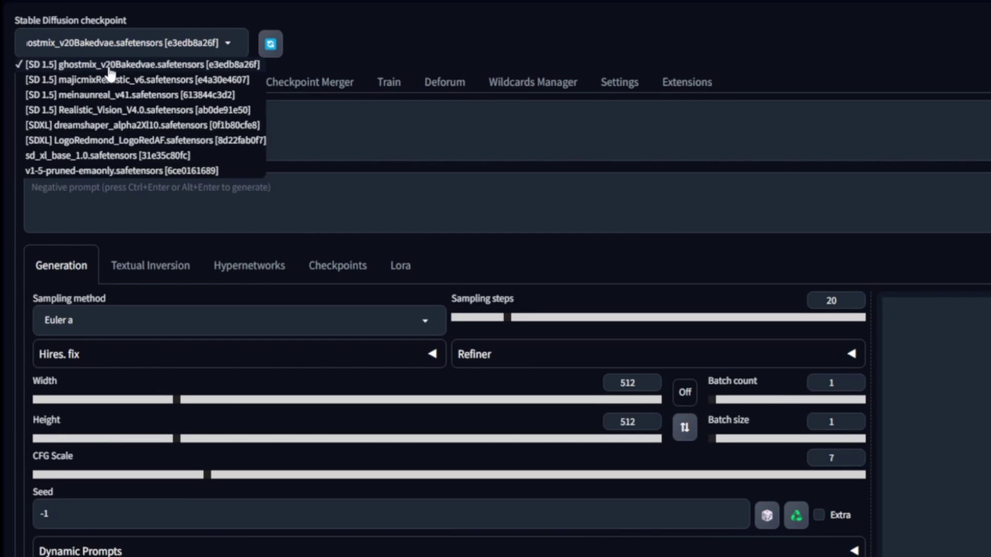
{"action": "left_click", "coordinate": [60, 64]}
{"action": "left_click", "coordinate": [104, 82]}
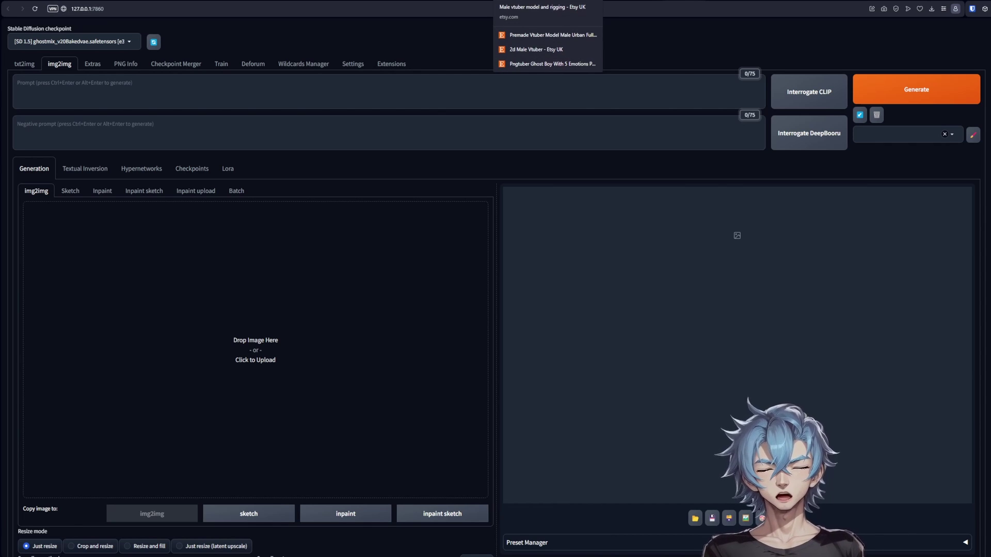
- Capture the half-body hoodie character from the enlarged Etsy listing picture and load it as the img2img source image
{"action": "key", "text": "ctrl+Tab"}
{"action": "left_click", "coordinate": [428, 160]}
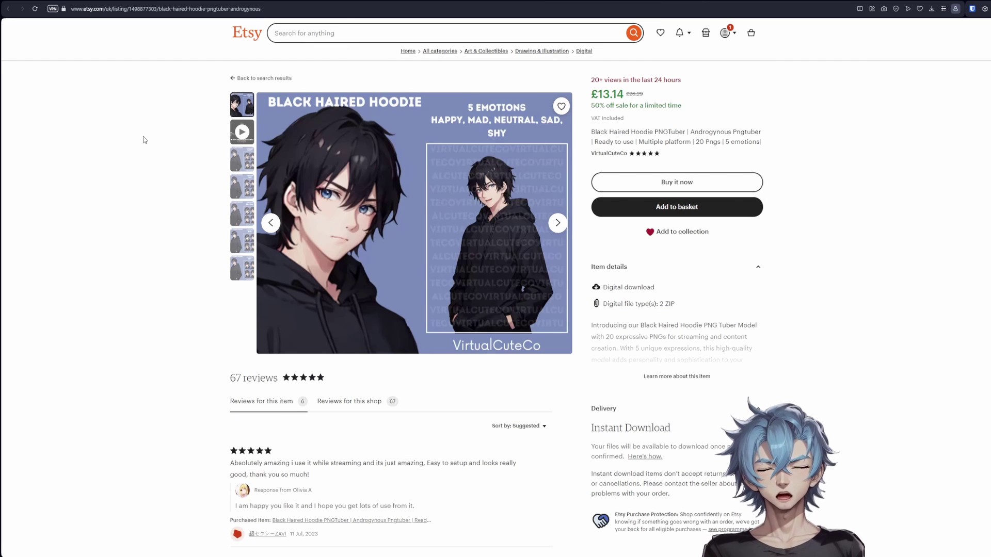
{"action": "left_click", "coordinate": [287, 138]}
{"action": "key", "text": "ctrl+Print"}
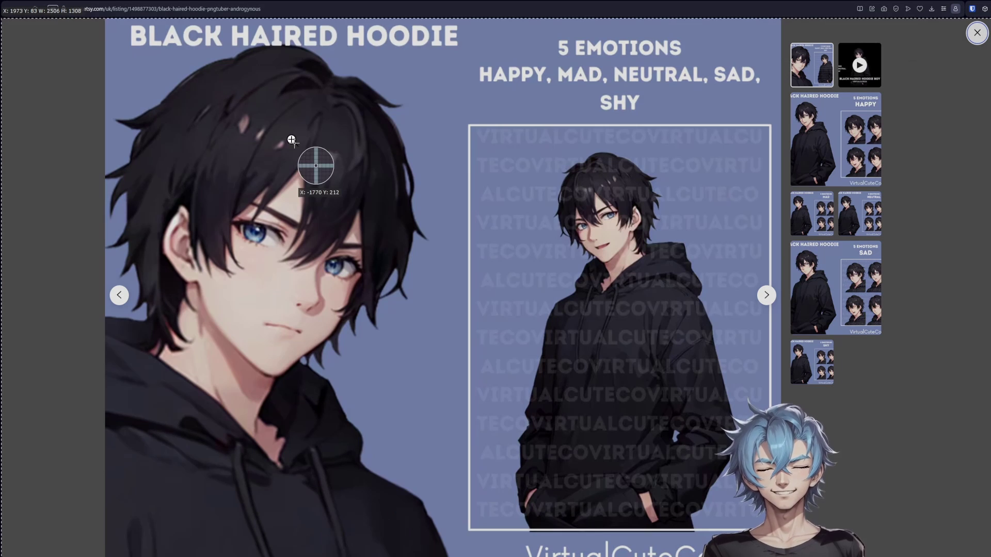
{"action": "left_click_drag", "start_coordinate": [473, 130], "coordinate": [782, 388]}
{"action": "key", "text": "ctrl+Tab"}
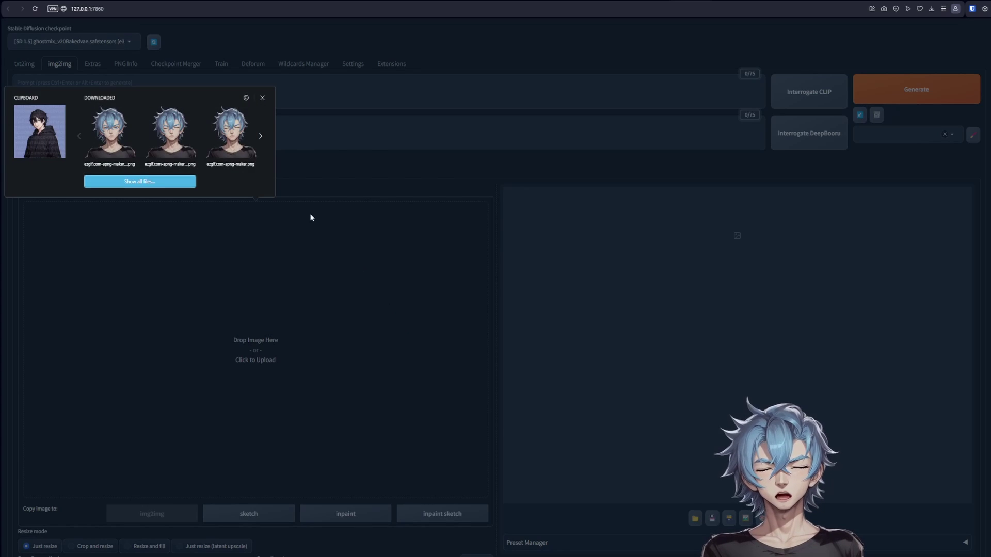
{"action": "left_click", "coordinate": [47, 151]}
- Interrogate the source image with DeepBooru and remove the character name, english text and happy birthday tags from the prompt
{"action": "left_click", "coordinate": [807, 136]}
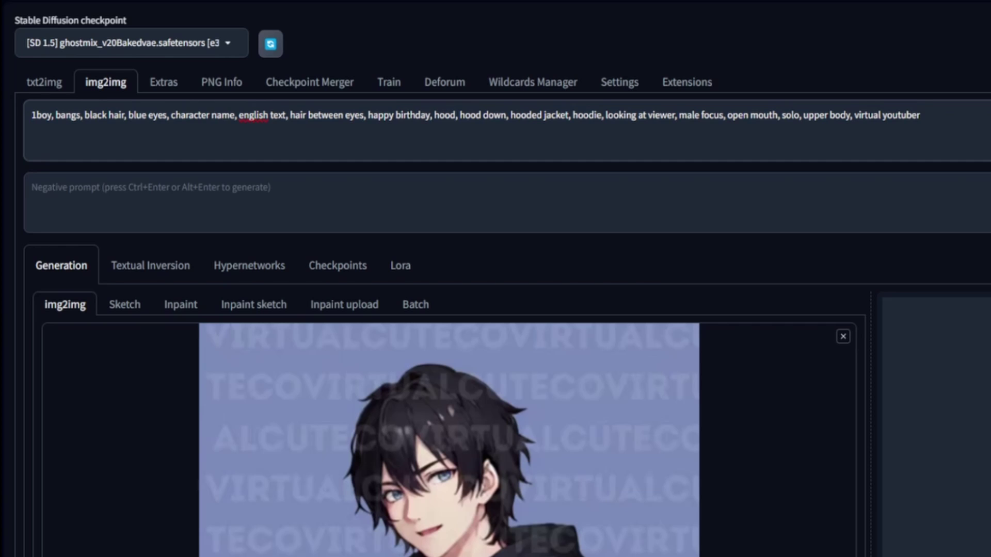
{"action": "left_click_drag", "start_coordinate": [171, 116], "coordinate": [267, 123]}
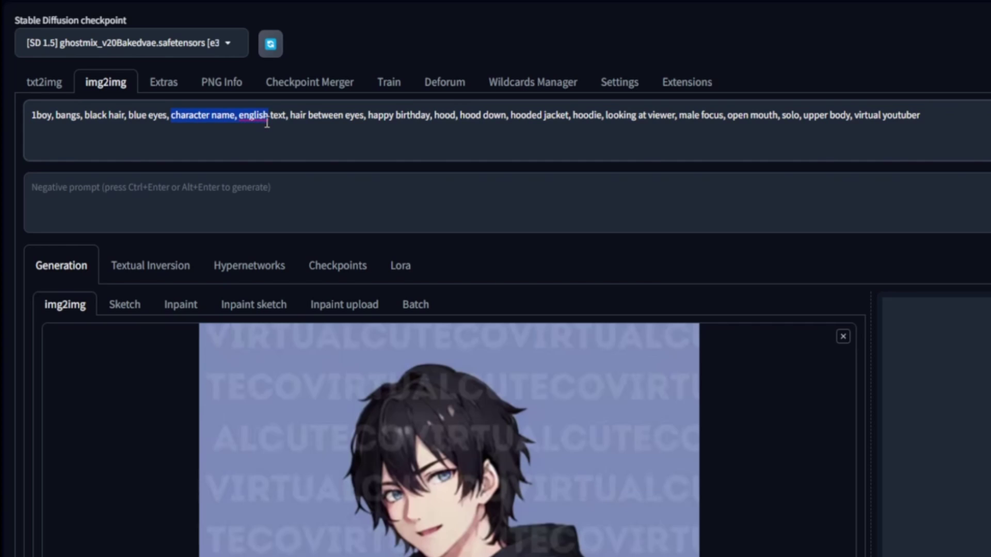
{"action": "key", "text": "BackSpace"}
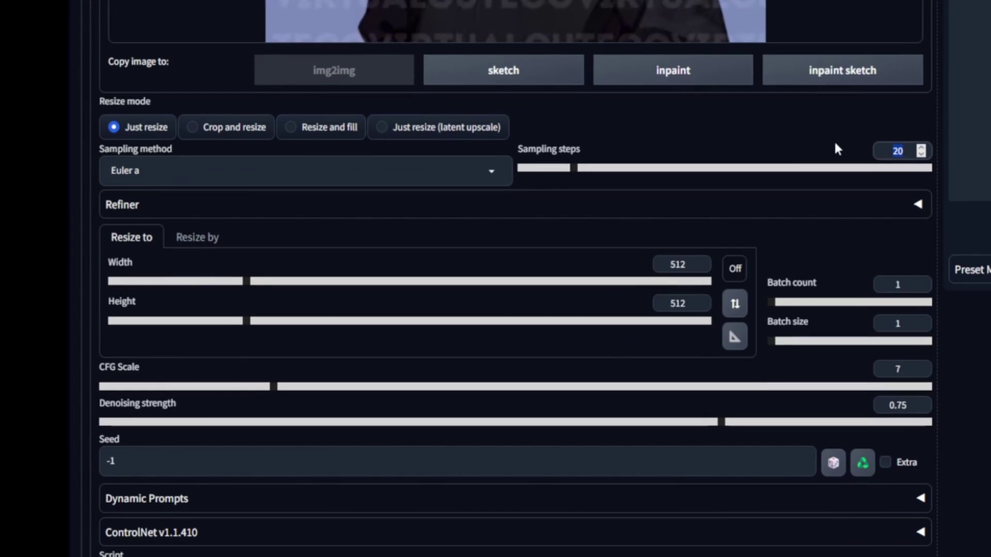
- Set the sampling steps to 35 and the output size to 1024 by 1024
{"action": "type", "text": "35"}
{"action": "key", "text": "Tab"}
{"action": "type", "text": "1024"}
{"action": "key", "text": "Tab"}
{"action": "type", "text": "1024"}
- Set the denoising strength to 0.65 and the CFG scale to 8, and generate the image
{"action": "left_click", "coordinate": [715, 423]}
{"action": "left_click_drag", "start_coordinate": [686, 421], "coordinate": [681, 419]}
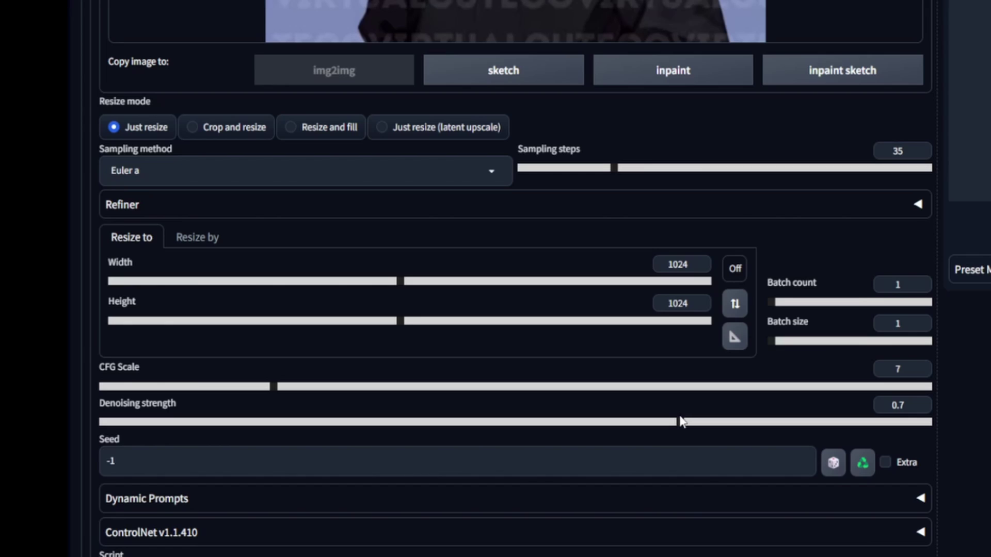
{"action": "left_click", "coordinate": [680, 422]}
{"action": "left_click_drag", "start_coordinate": [664, 424], "coordinate": [640, 422]}
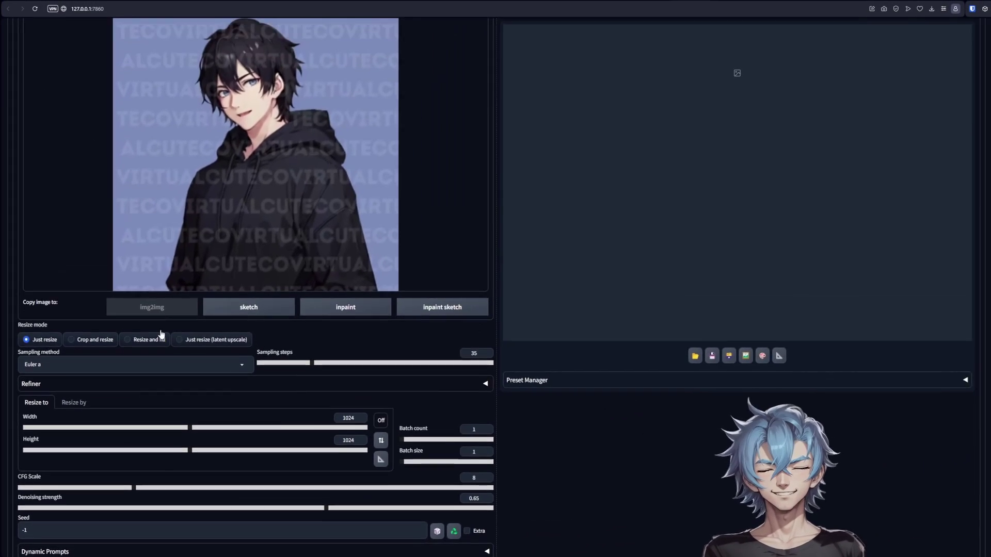
{"action": "scroll", "coordinate": [160, 336], "scroll_direction": "up", "scroll_amount": 4}
{"action": "left_click", "coordinate": [939, 91]}
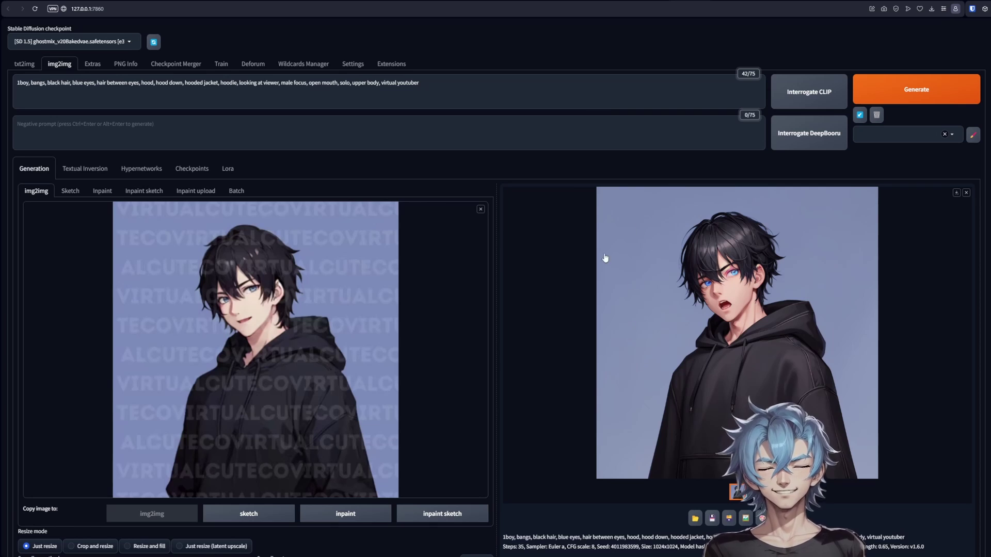
- Use the generated picture as the source image and generate a version with "white hair" and "purple jacket" in the prompt
{"action": "left_click_drag", "start_coordinate": [730, 341], "coordinate": [309, 359]}
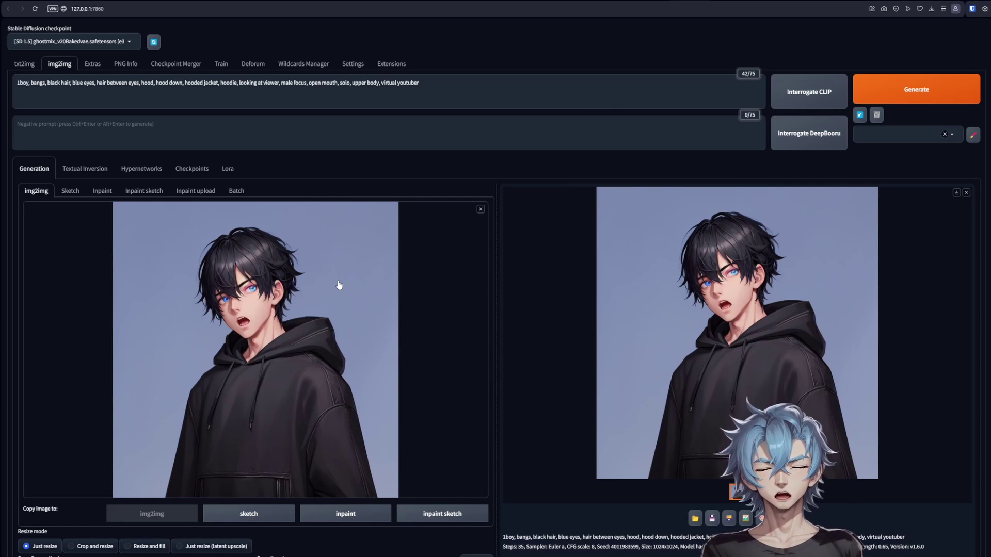
{"action": "left_click_drag", "start_coordinate": [48, 83], "coordinate": [70, 82]}
{"action": "type", "text": "white hair"}
{"action": "left_click", "coordinate": [922, 91]}
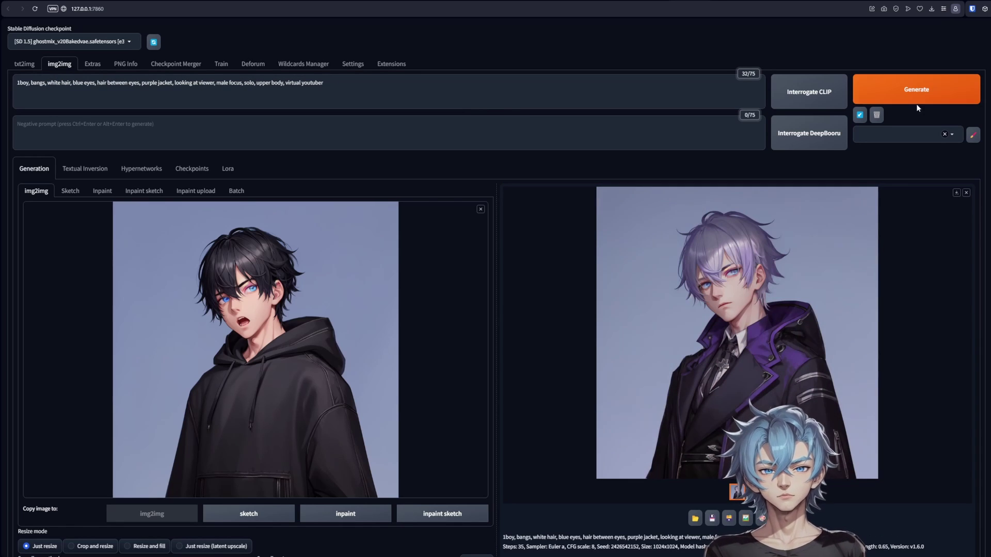
- Send the white-haired result to img2img, and generate variations with the BGAstarion LoRA at weight 0.3 in the prompt
{"action": "left_click", "coordinate": [746, 518]}
{"action": "left_click", "coordinate": [406, 87]}
{"action": "left_click", "coordinate": [228, 169]}
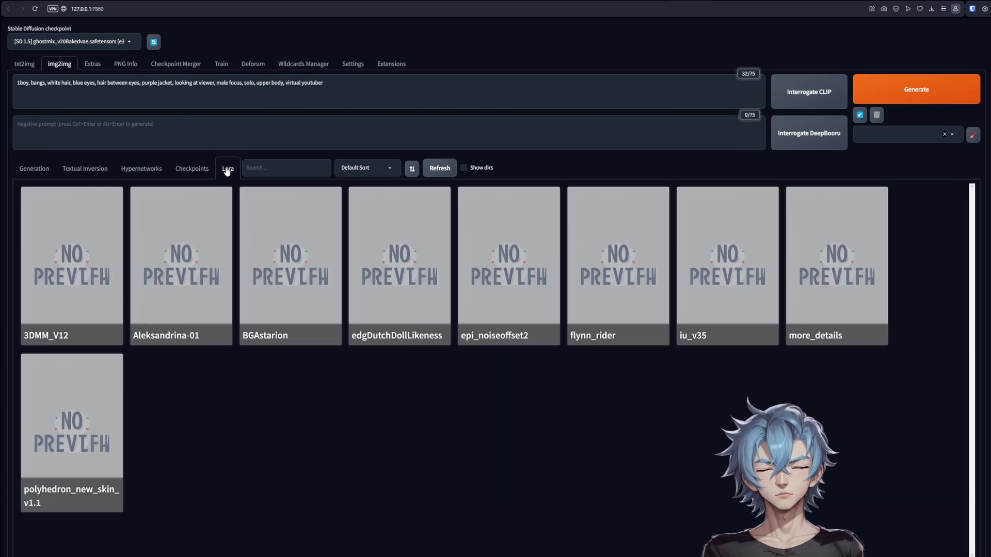
{"action": "left_click", "coordinate": [332, 200]}
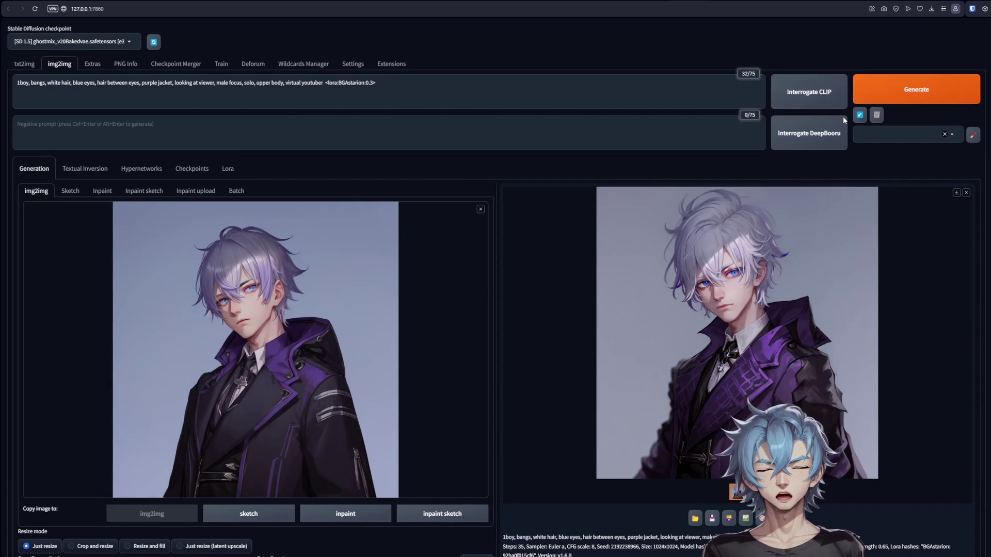
{"action": "left_click", "coordinate": [906, 89]}
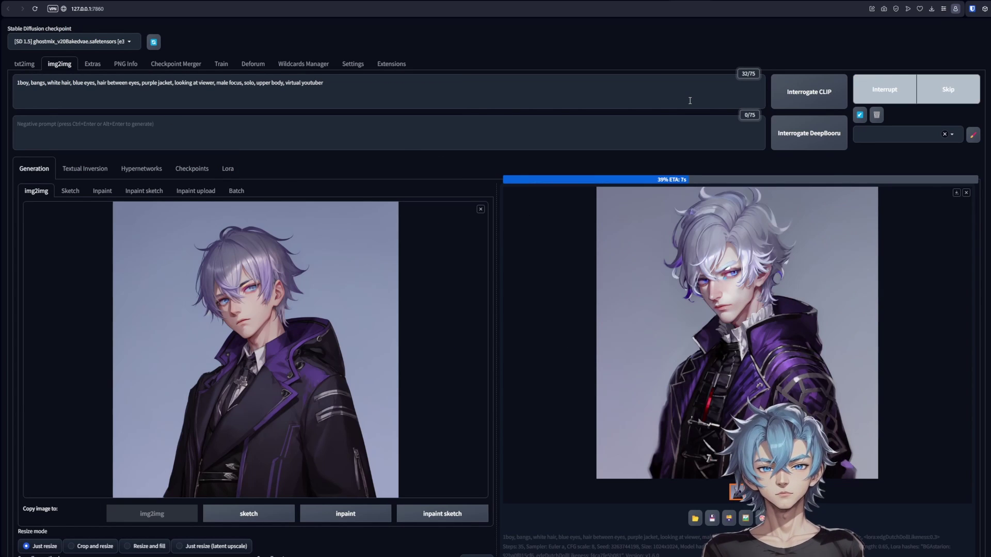
- Generate a variation with the more_details LoRA at weight 1 and inspect the result at full size
{"action": "left_click", "coordinate": [883, 91]}
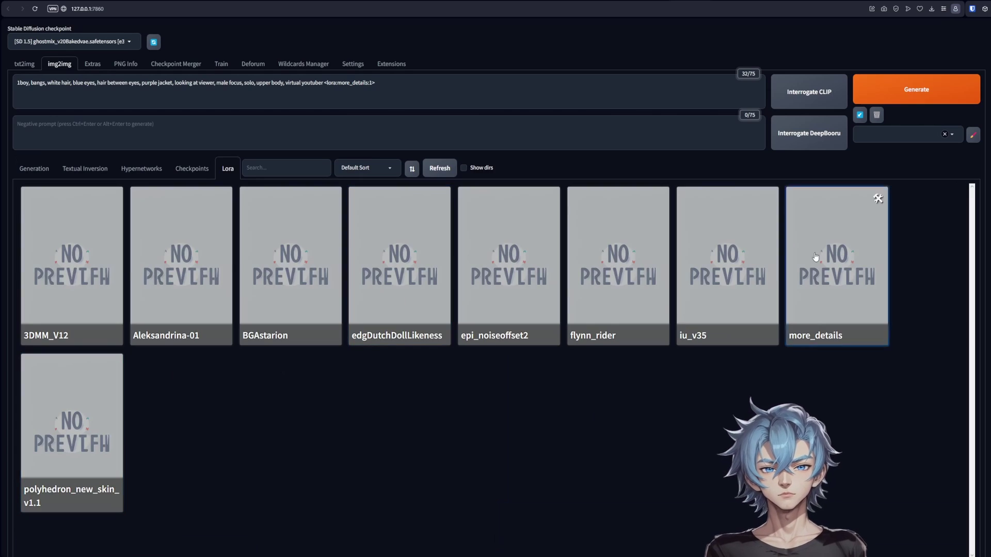
{"action": "left_click", "coordinate": [711, 331]}
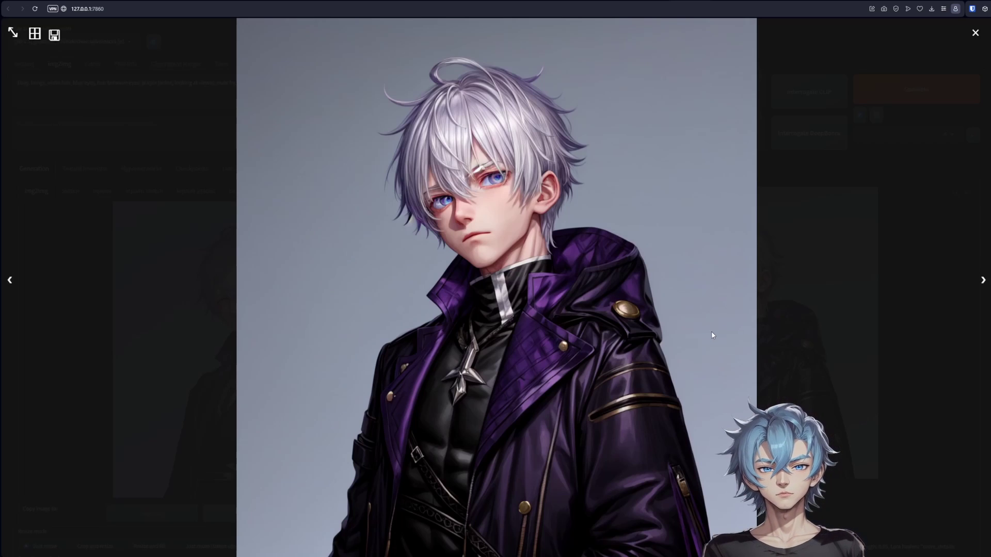
{"action": "left_click", "coordinate": [711, 333]}
- Add the EyesGen LoRA at weight 1, set the more_details weight to 0.4, and generate further variations of the character
{"action": "left_click", "coordinate": [223, 170]}
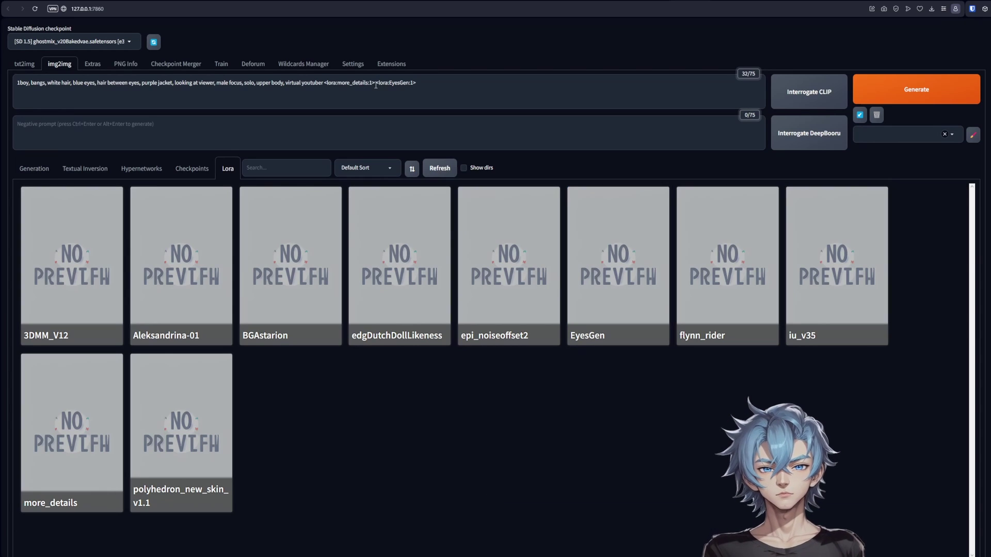
{"action": "left_click", "coordinate": [428, 85]}
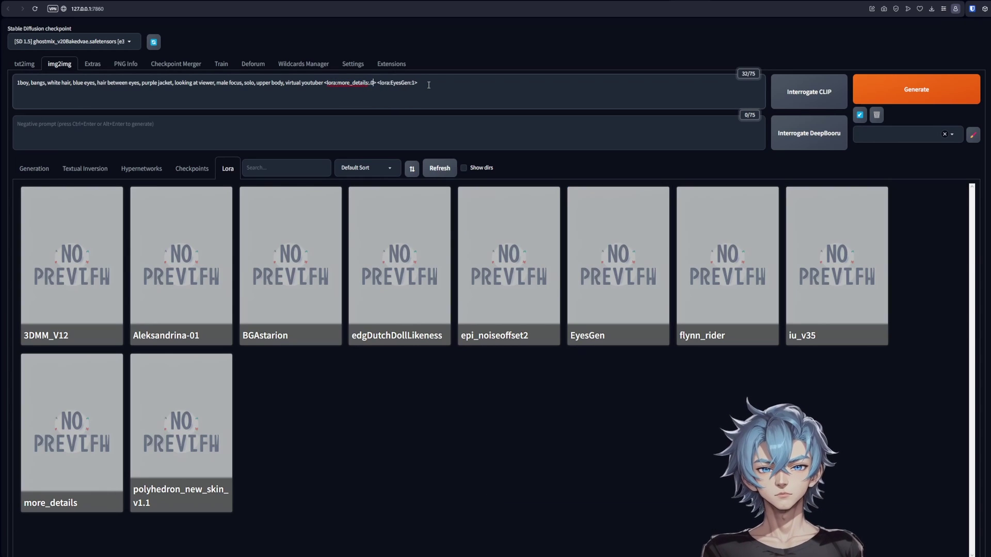
{"action": "key", "text": "ctrl+Return"}
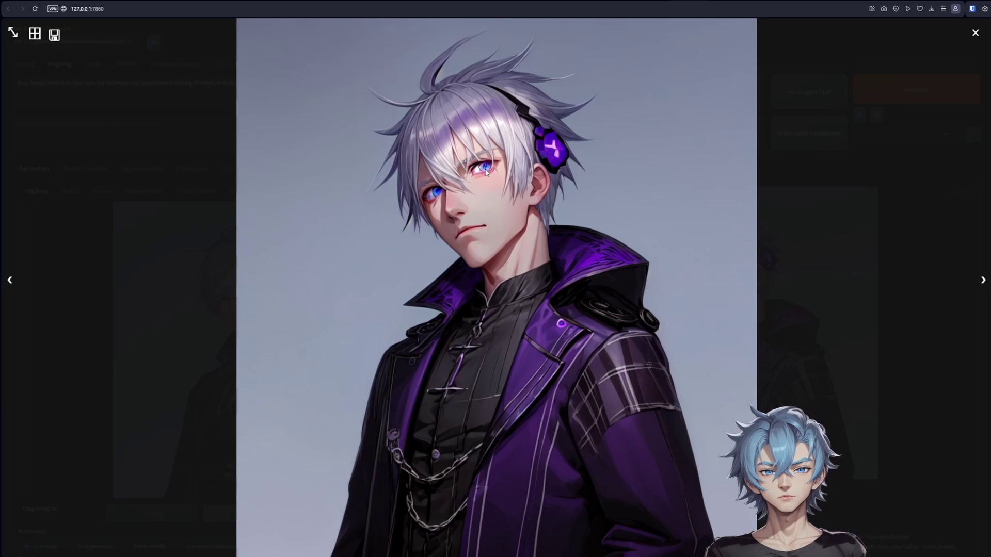
{"action": "left_click", "coordinate": [486, 172]}
{"action": "key", "text": "ctrl+Return"}
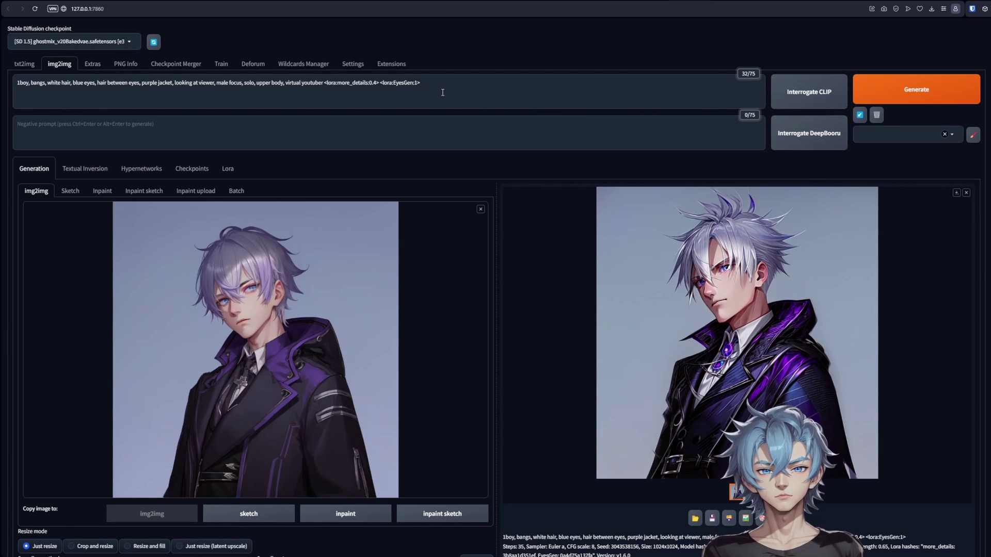
{"action": "key", "text": "ctrl+Return"}
{"action": "left_click", "coordinate": [729, 280]}
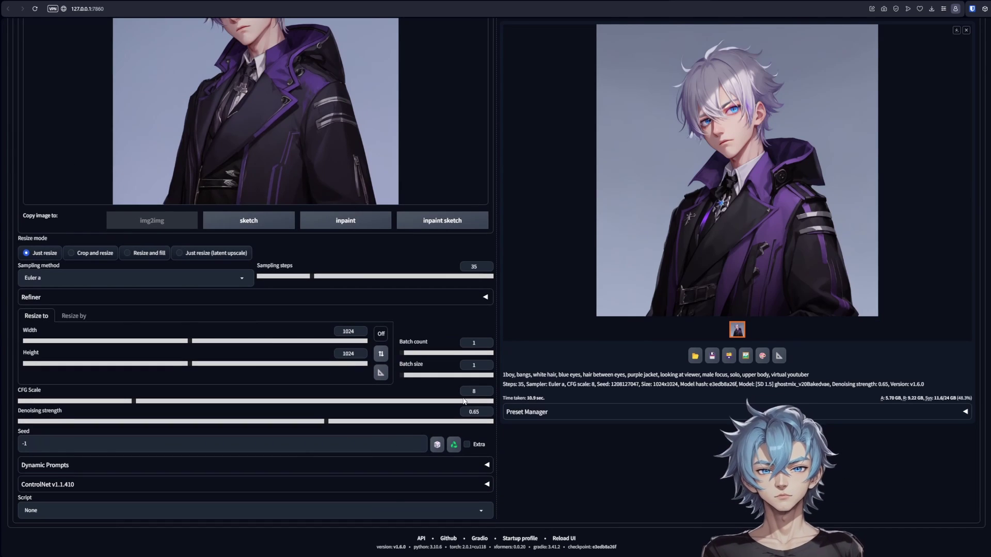
- Set the denoising strength to 0.71, generate a variation of the character and inspect it at full size
{"action": "left_click", "coordinate": [352, 423]}
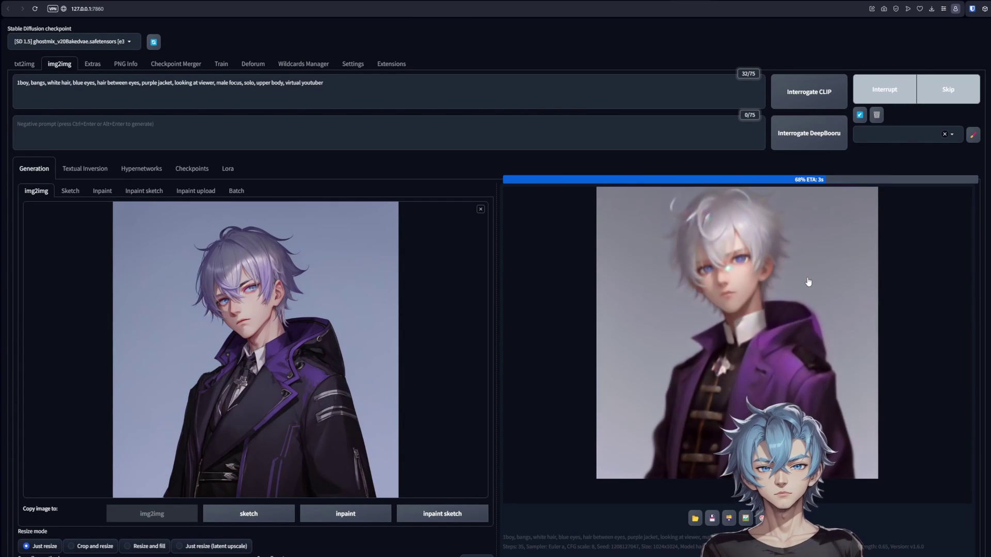
{"action": "left_click", "coordinate": [808, 281]}
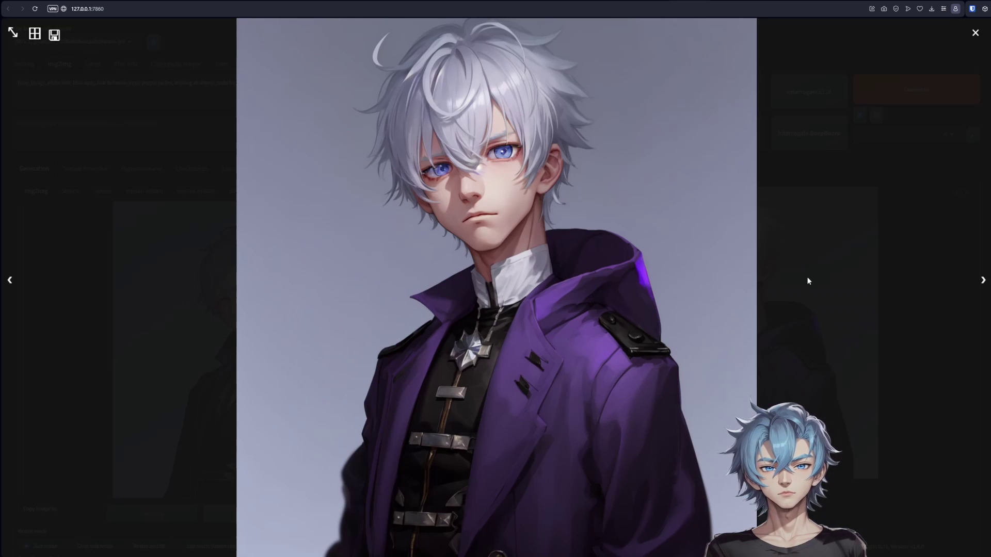
{"action": "left_click", "coordinate": [807, 276]}
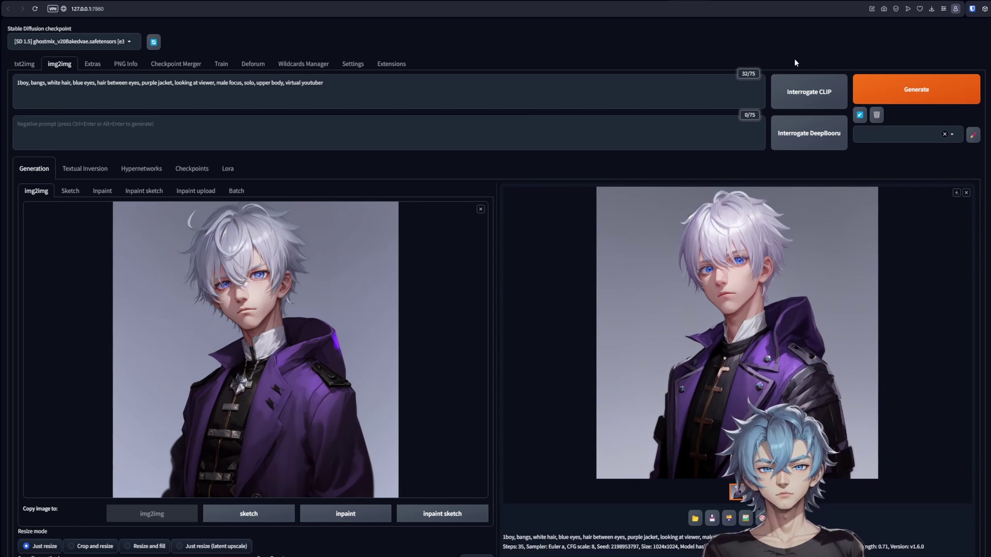
- Add the BGAstarion LoRA at weight 0.3 to the prompt and generate a variation of the white-haired character
{"action": "left_click", "coordinate": [231, 172]}
{"action": "left_click", "coordinate": [291, 258]}
{"action": "left_click", "coordinate": [41, 174]}
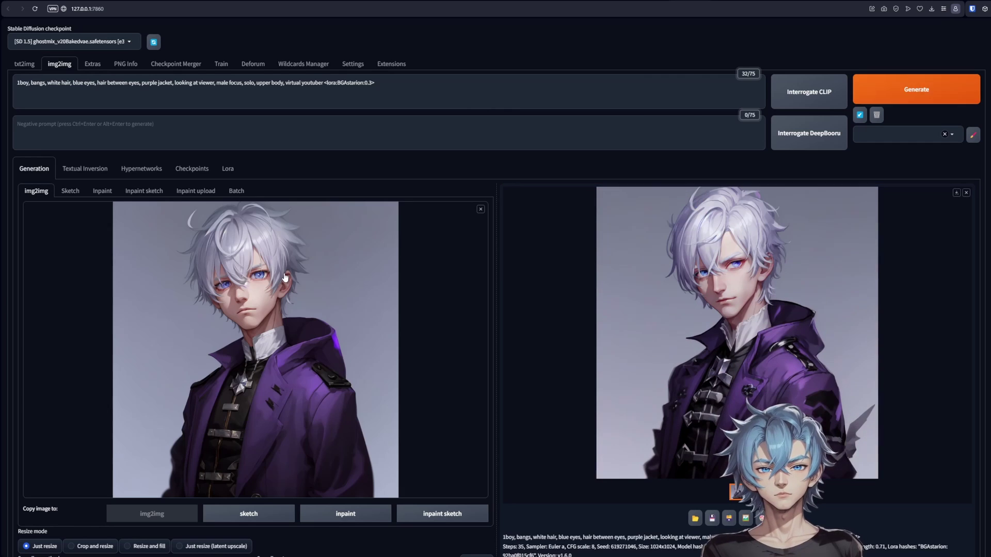
- Use the BGAstarion result as the source image and generate further variations, also trying the LoRA at weight 0.5
{"action": "left_click", "coordinate": [904, 95]}
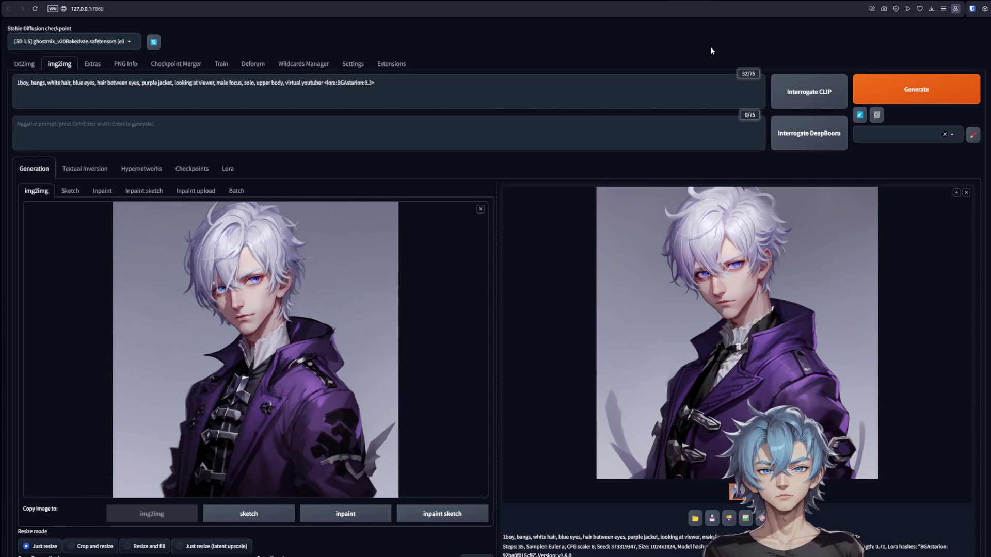
{"action": "left_click", "coordinate": [909, 90]}
{"action": "left_click", "coordinate": [667, 260]}
{"action": "left_click", "coordinate": [666, 261]}
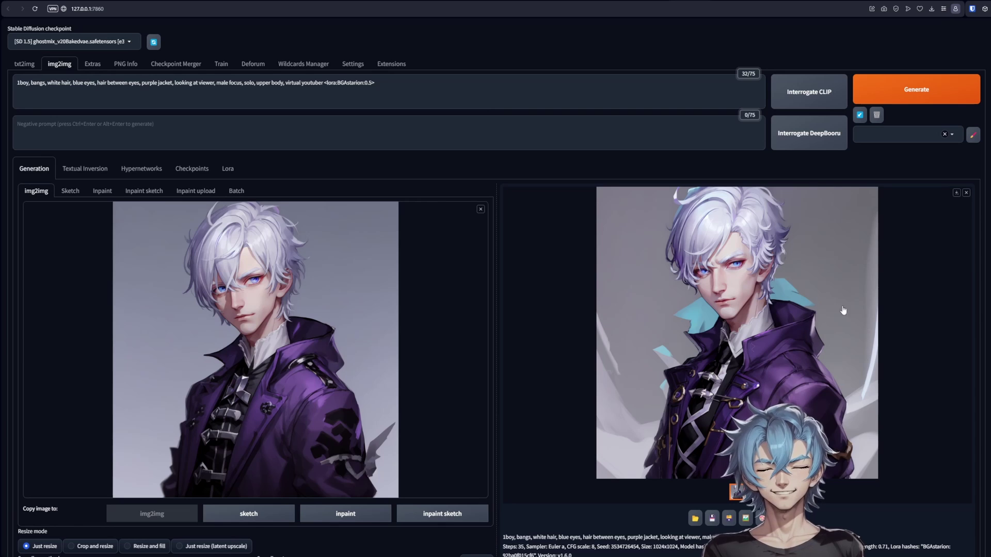
{"action": "left_click", "coordinate": [904, 89]}
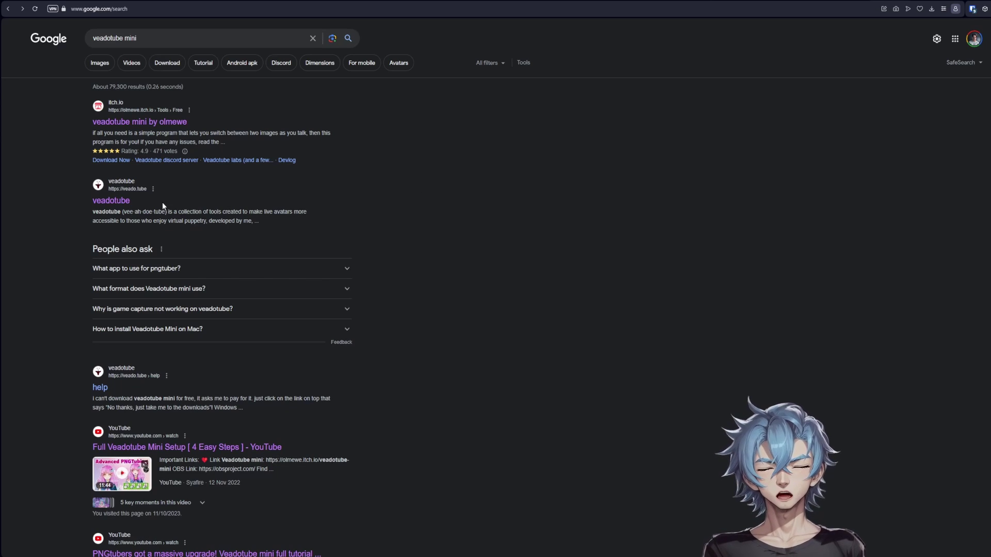
- Download veadotube mini 1.4 for Windows 64-bit from the veadotube site in the browser and launch veadotube mini.exe
{"action": "left_click", "coordinate": [121, 204]}
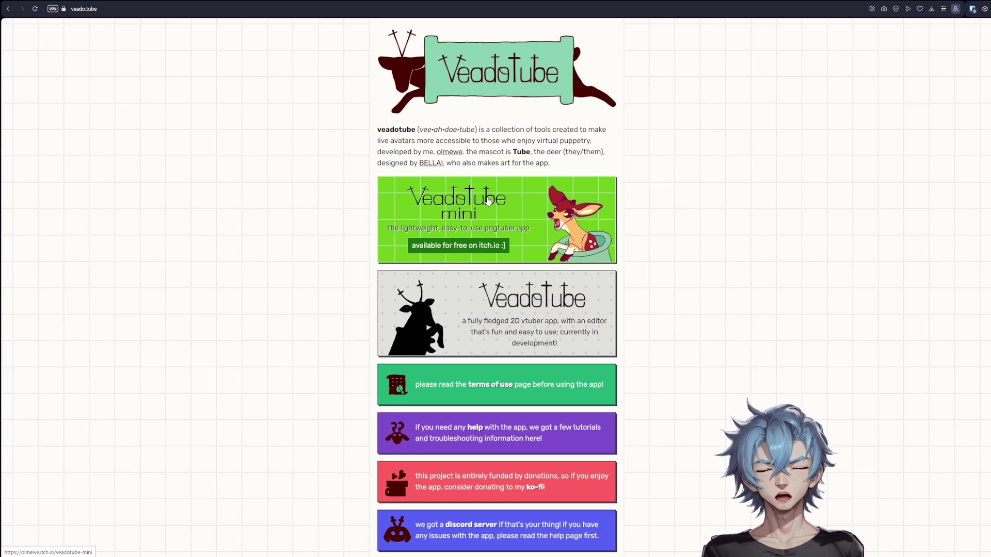
{"action": "left_click", "coordinate": [488, 197]}
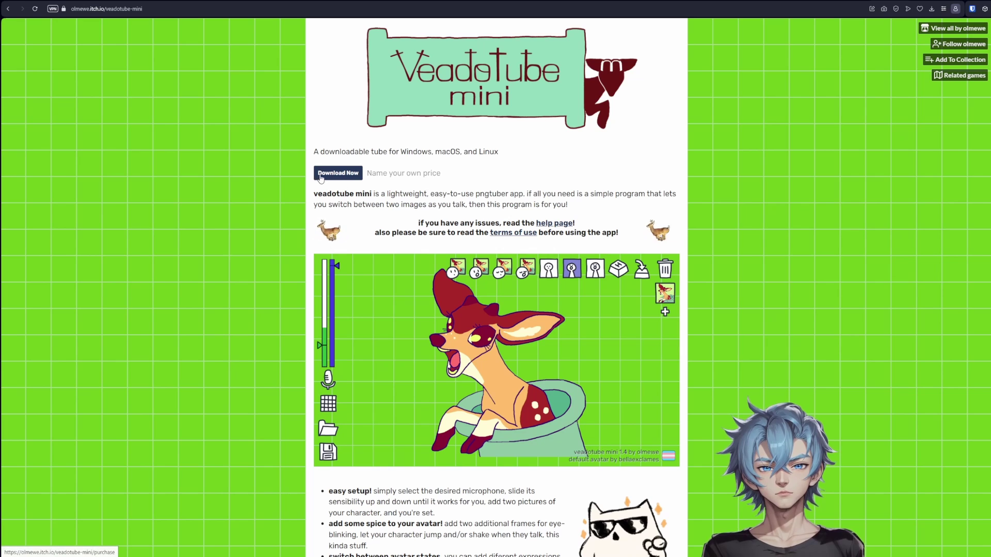
{"action": "left_click", "coordinate": [338, 173]}
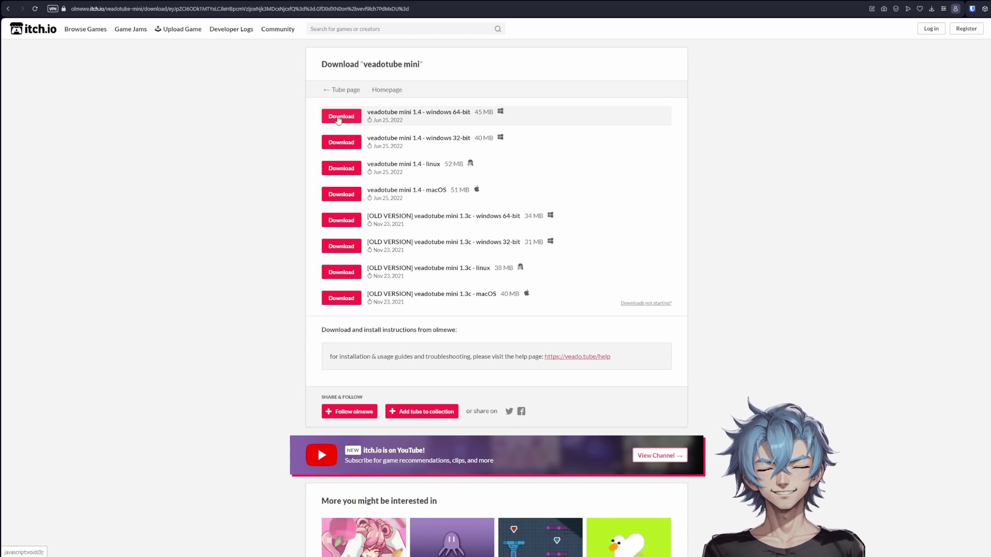
{"action": "left_click", "coordinate": [341, 116]}
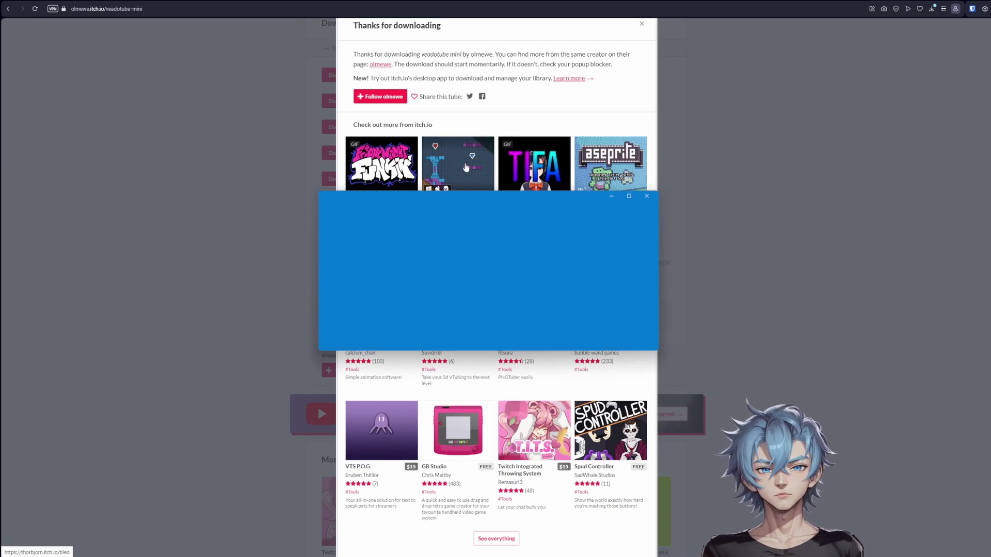
{"action": "double_click", "coordinate": [348, 277]}
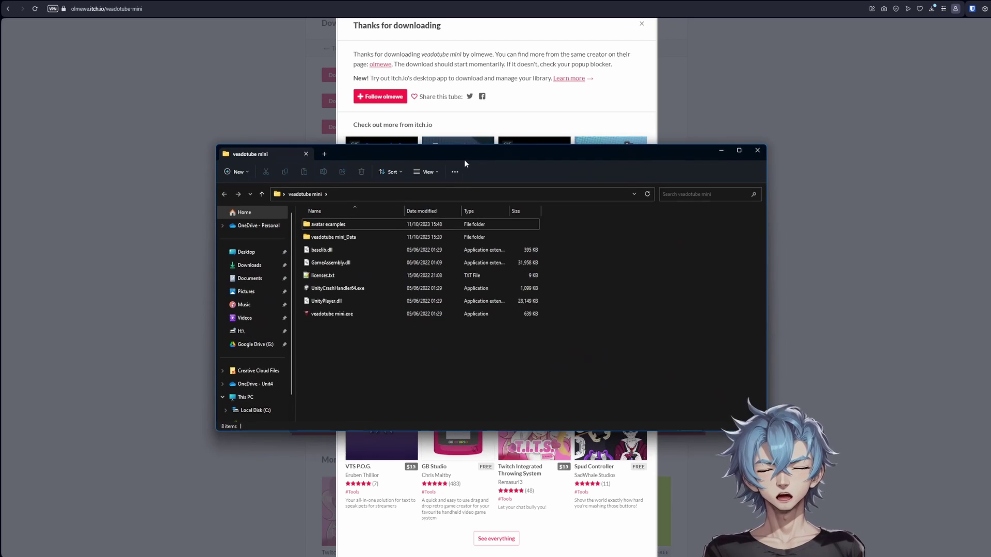
{"action": "left_click", "coordinate": [327, 313]}
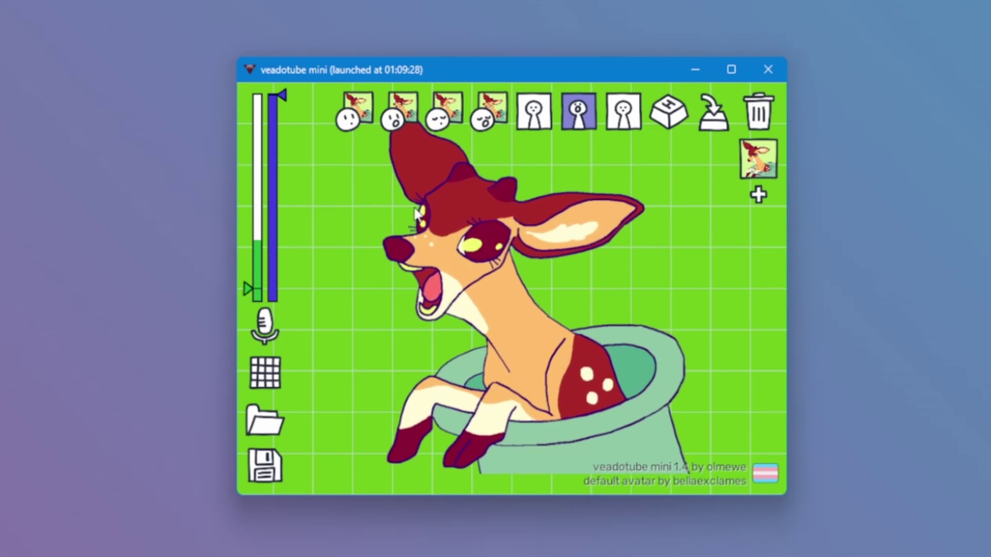
- Remove the default closed-eyes, closed-mouth image and select Microphone (Voicemod Virtual Audio Device (WDM)) as the microphone
{"action": "right_click", "coordinate": [442, 124]}
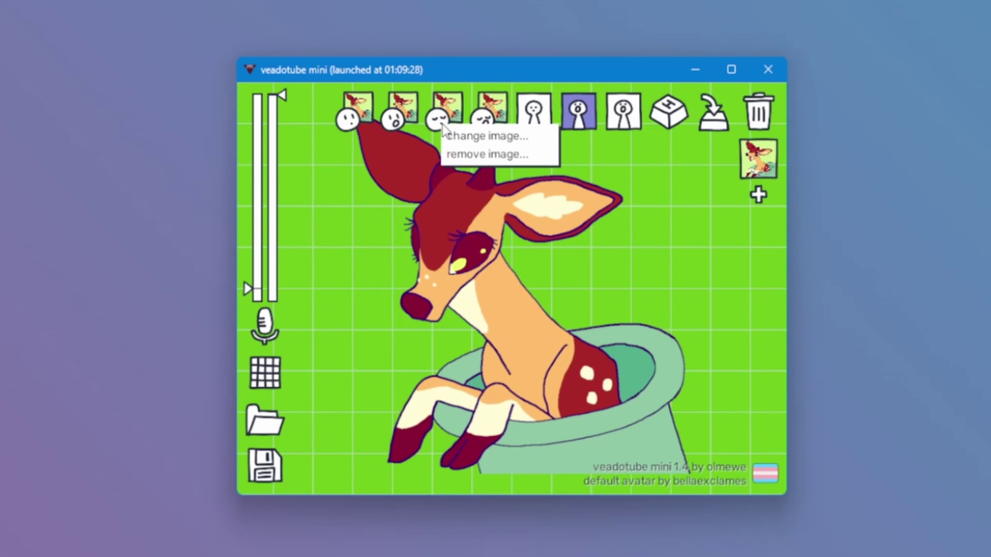
{"action": "left_click", "coordinate": [459, 155]}
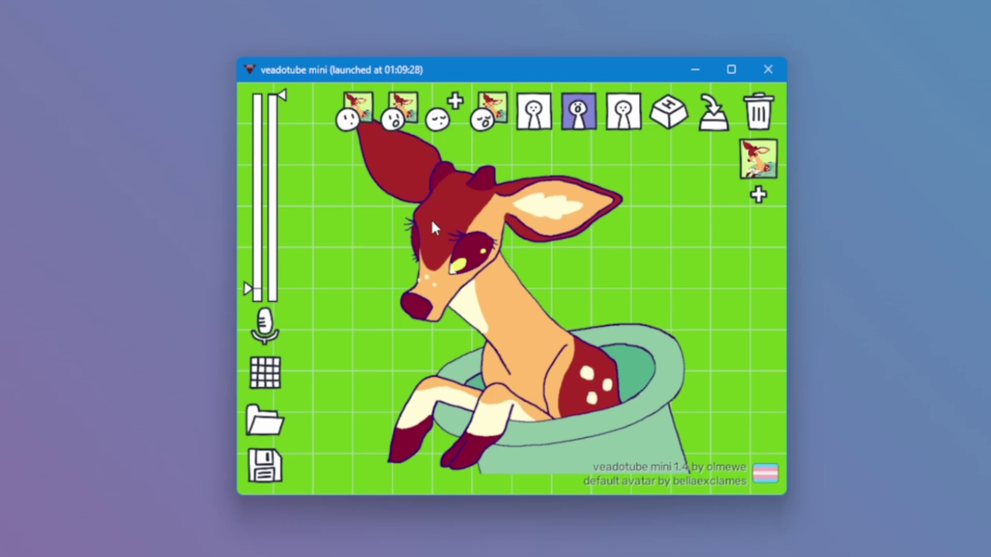
{"action": "left_click", "coordinate": [292, 310]}
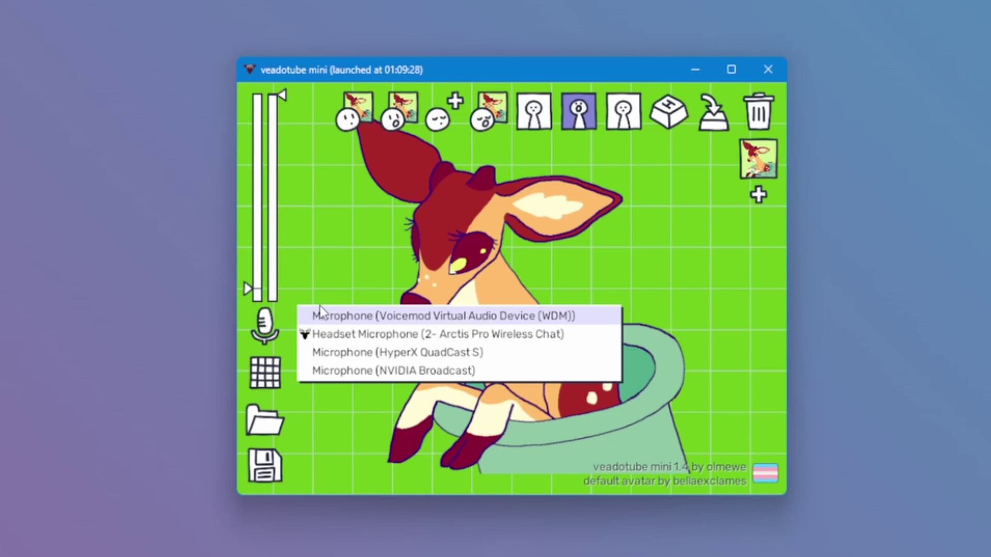
{"action": "left_click", "coordinate": [329, 319]}
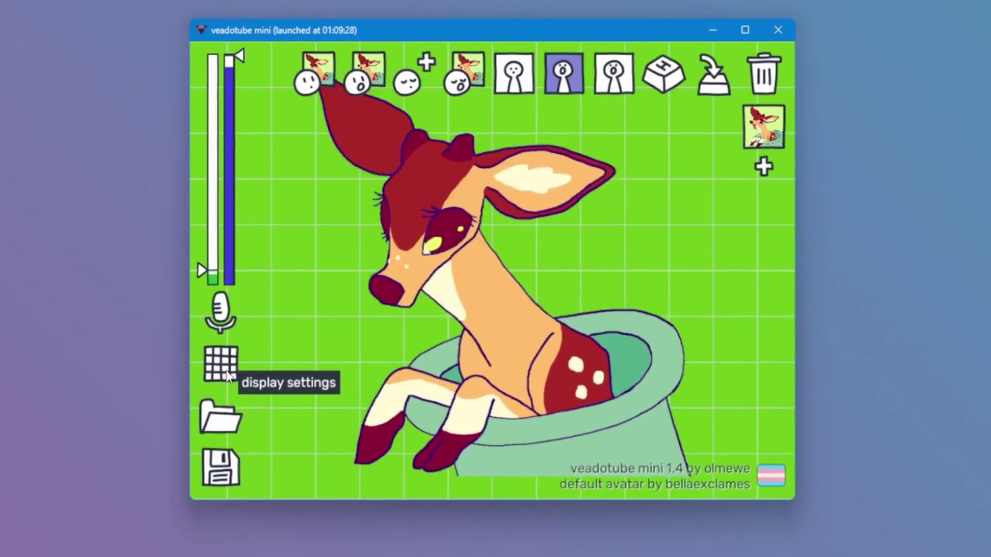
- Change the avatar window's background from green to grey in the display settings
{"action": "left_click", "coordinate": [235, 364]}
{"action": "left_click", "coordinate": [321, 299]}
{"action": "left_click", "coordinate": [321, 299]}
{"action": "left_click", "coordinate": [330, 299]}
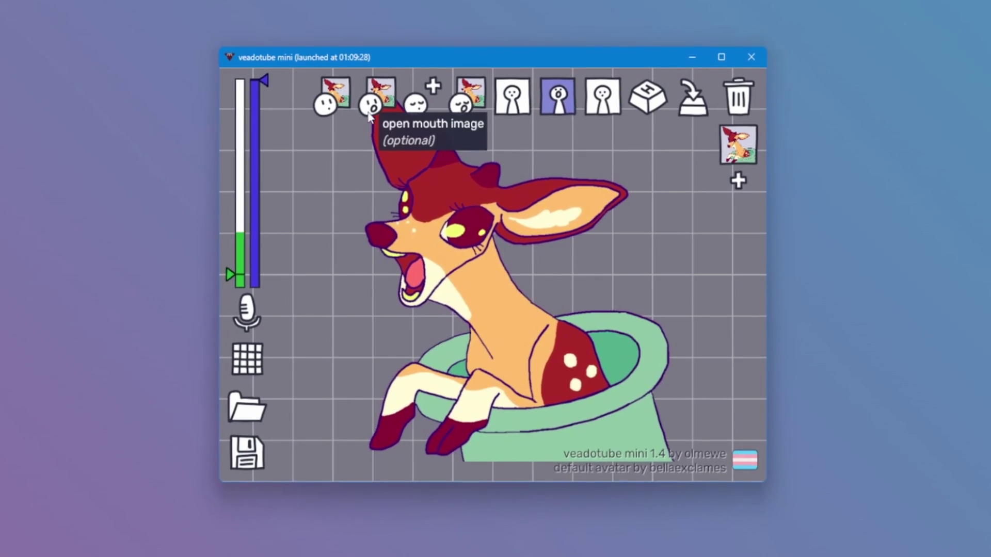
- Remove the default open mouth image and the closed-eyes, open-mouth image from the avatar
{"action": "left_click", "coordinate": [370, 109]}
{"action": "left_click", "coordinate": [396, 148]}
{"action": "left_click", "coordinate": [471, 104]}
{"action": "left_click", "coordinate": [469, 147]}
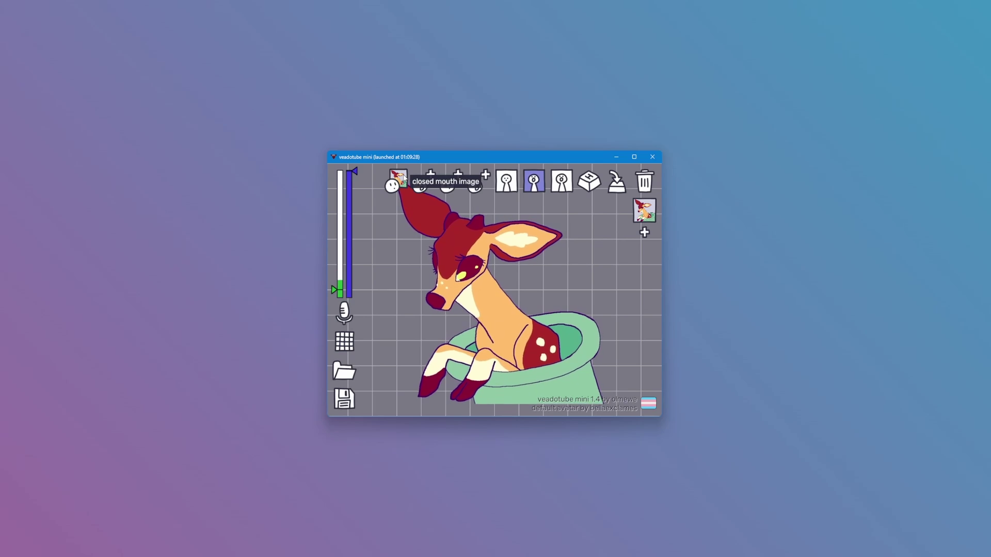
- Bring closed-mouth.png from Stable Diffusion's outputs/img2img-images/2023-10-12 folder into the PNGTuber folder and load it as the closed mouth image
{"action": "left_click", "coordinate": [400, 178]}
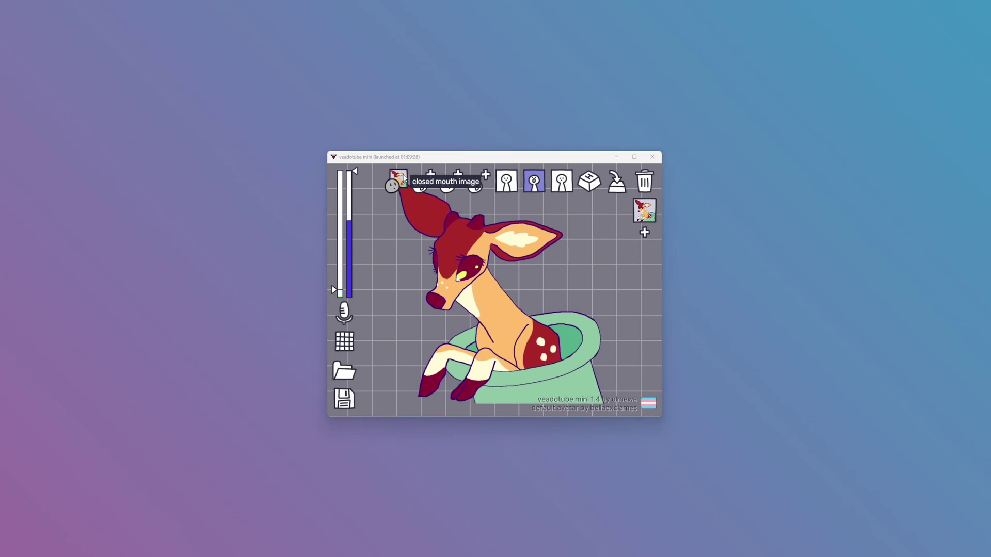
{"action": "key", "text": "alt+Tab"}
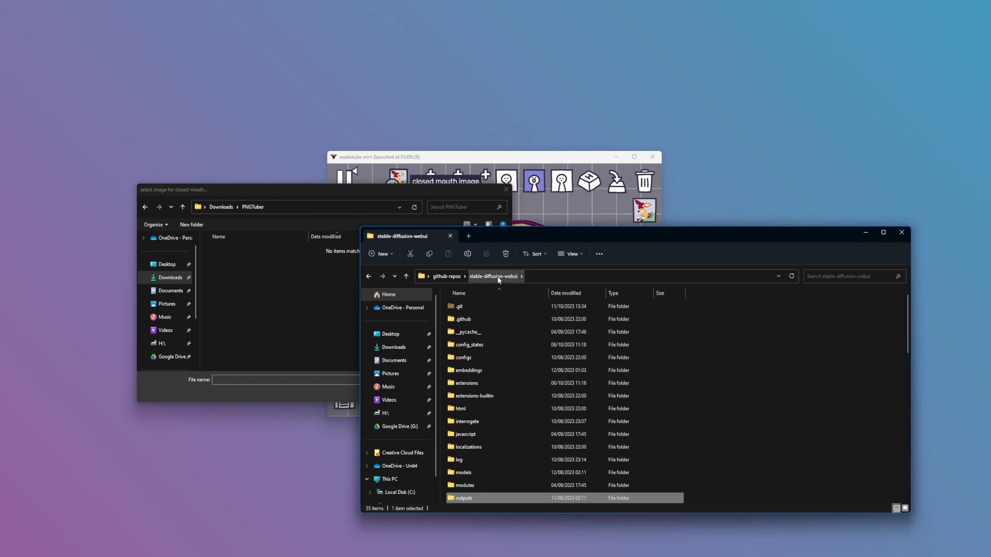
{"action": "double_click", "coordinate": [464, 498]}
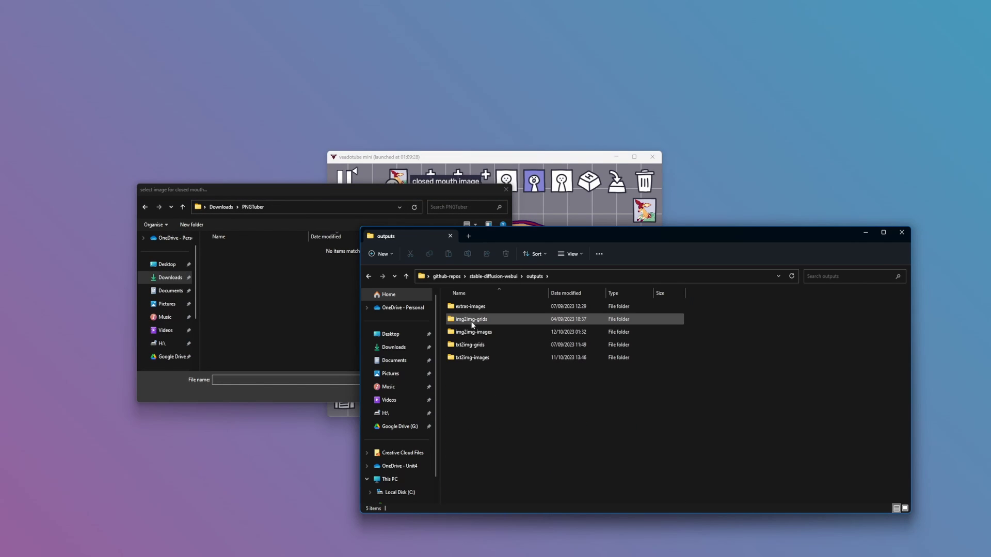
{"action": "double_click", "coordinate": [470, 332]}
{"action": "double_click", "coordinate": [487, 458]}
{"action": "left_click", "coordinate": [271, 306]}
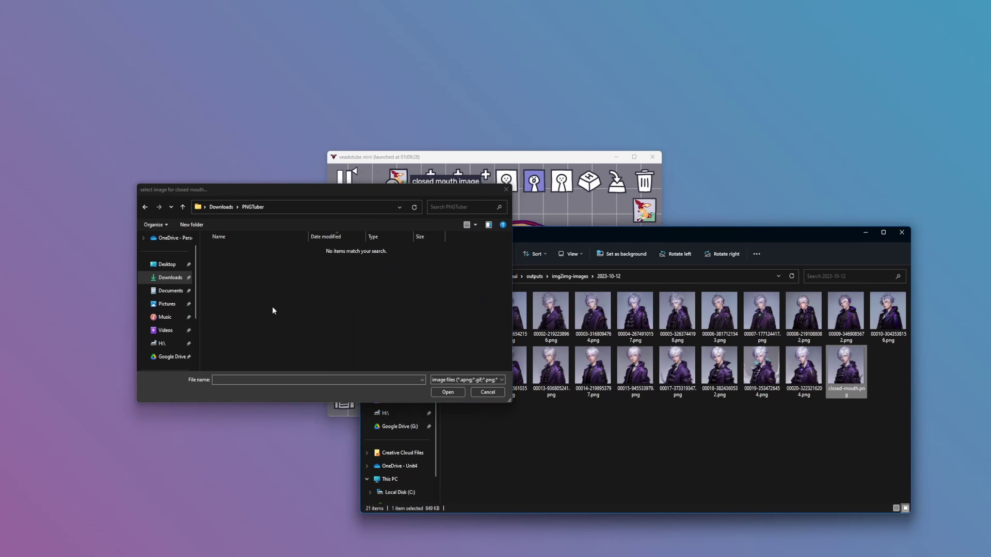
{"action": "left_click", "coordinate": [448, 392]}
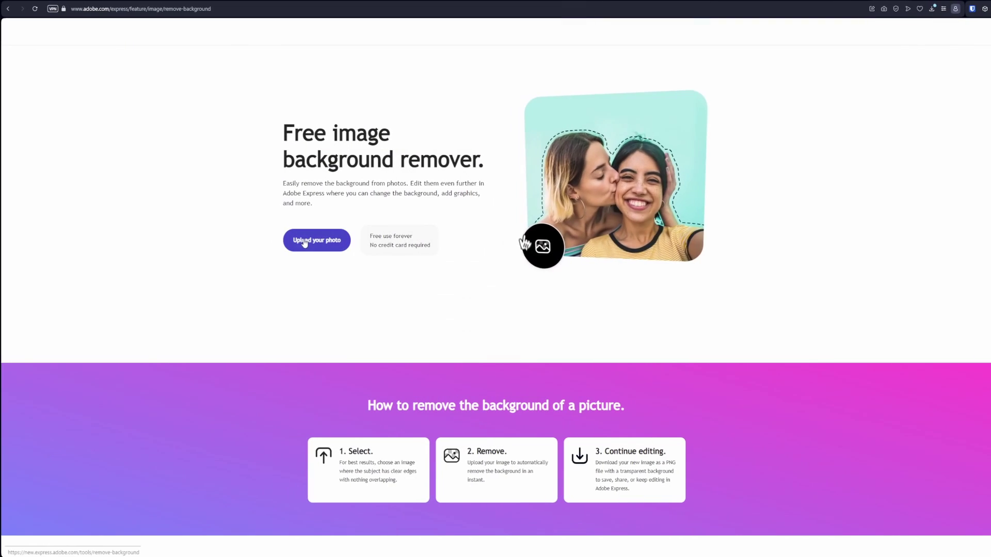
- Upload the closed-mouth picture to Adobe Express's background remover in the browser and download the cut-out
{"action": "left_click", "coordinate": [317, 241]}
{"action": "left_click_drag", "start_coordinate": [990, 196], "coordinate": [418, 215]}
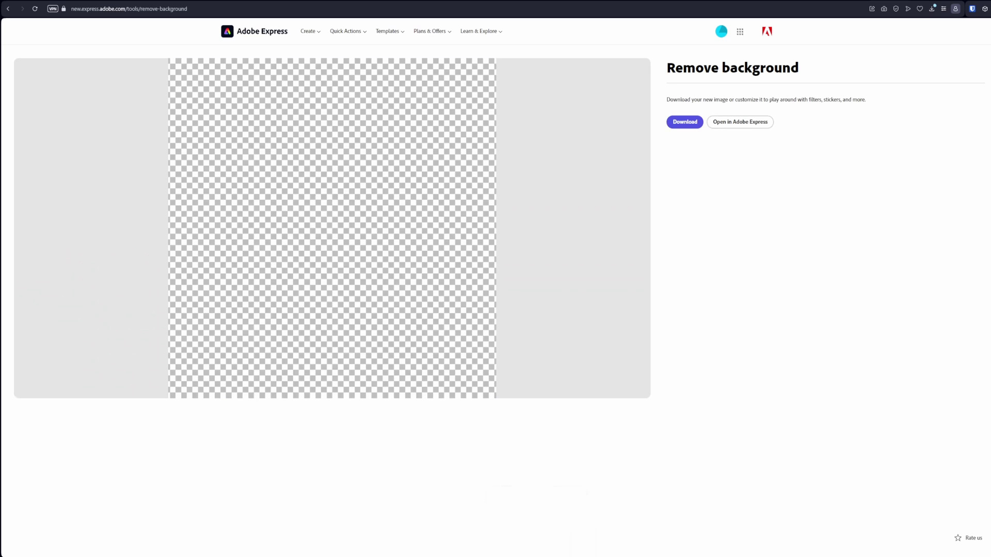
{"action": "left_click", "coordinate": [686, 122]}
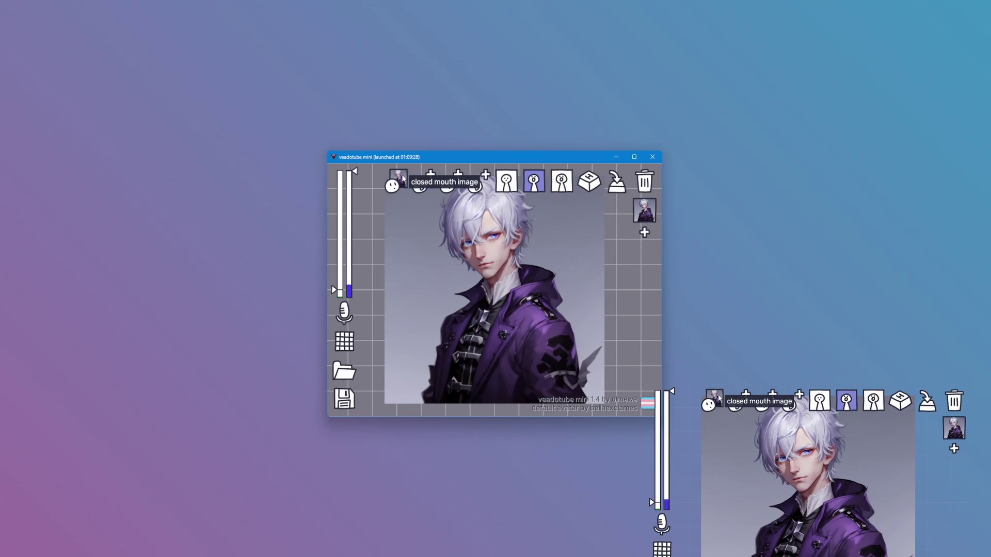
- In veadotube mini, replace the closed mouth image with the background-free closed-mouth.png from the PNGTuber folder
{"action": "left_click", "coordinate": [398, 178]}
{"action": "left_click", "coordinate": [244, 261]}
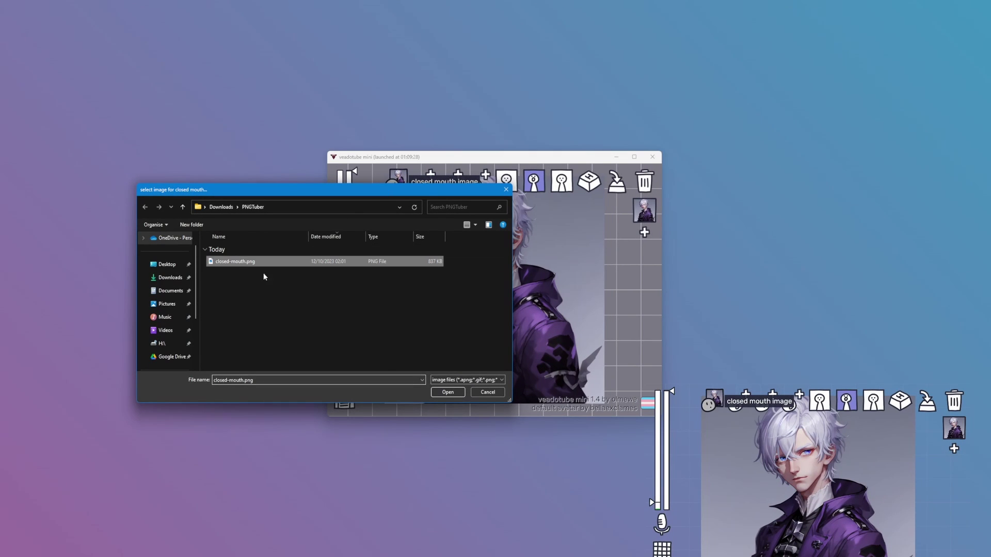
{"action": "left_click", "coordinate": [447, 391]}
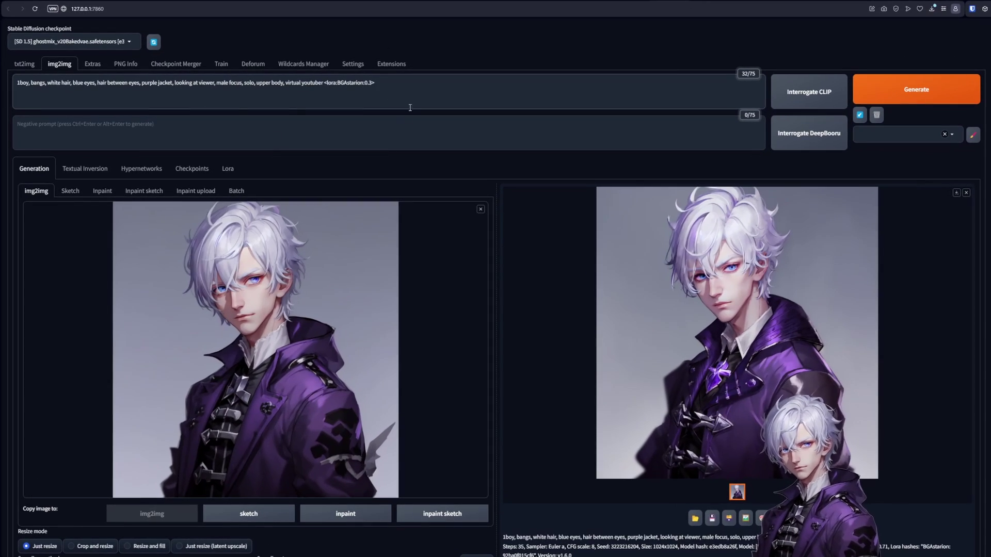
- In the Stable Diffusion web UI, copy the source picture to inpaint and mask both of the character's eyes
{"action": "scroll", "coordinate": [391, 84], "scroll_direction": "down", "scroll_amount": 1}
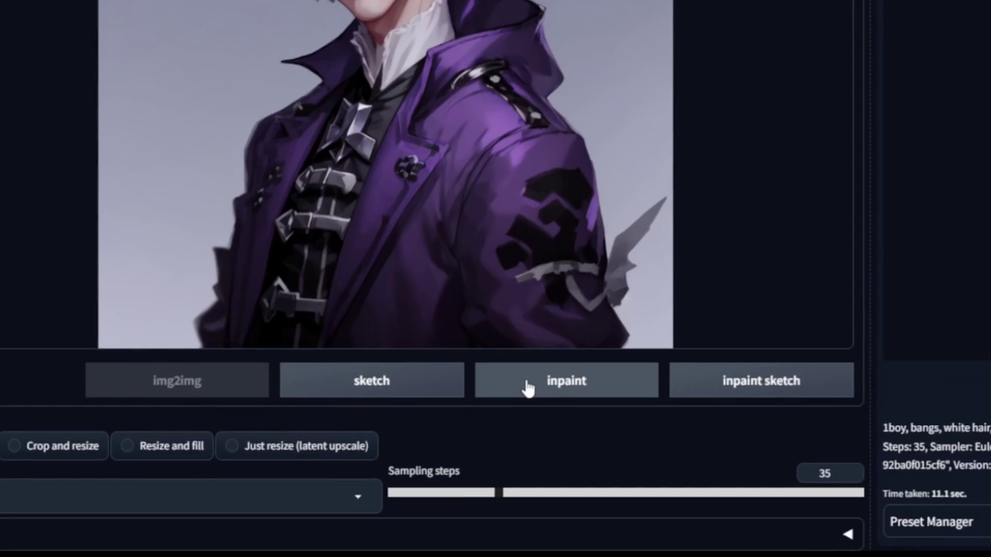
{"action": "left_click", "coordinate": [528, 388]}
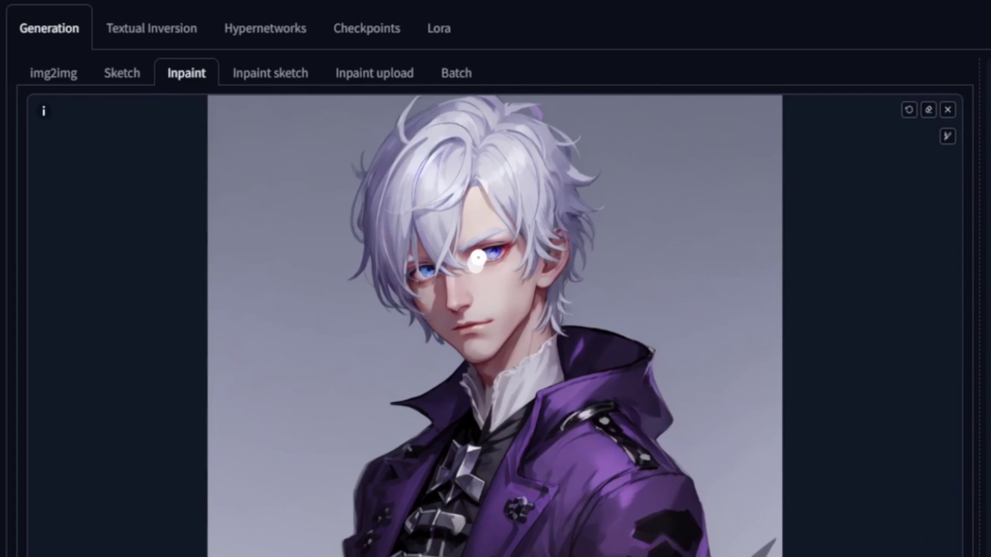
{"action": "left_click_drag", "start_coordinate": [500, 265], "coordinate": [423, 271]}
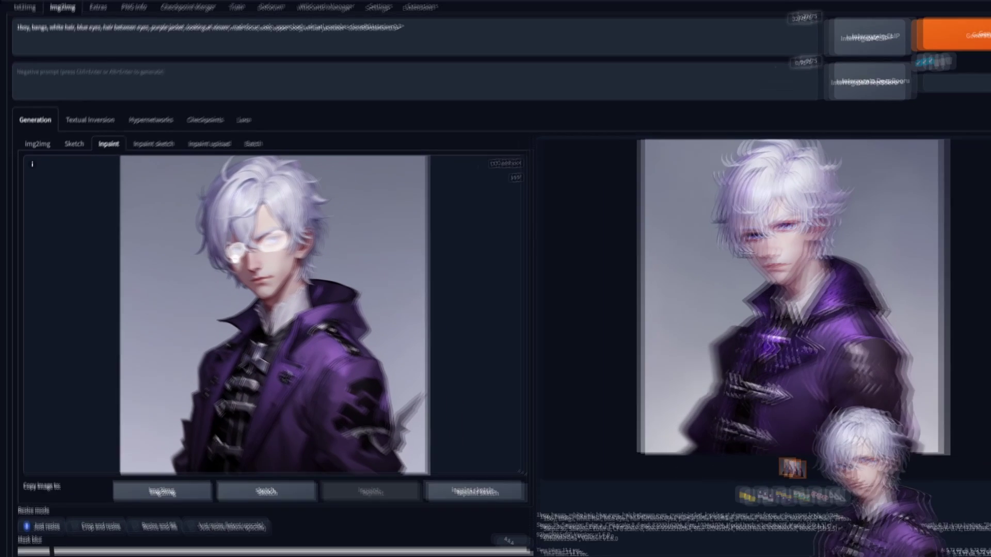
- Append ", closed eyes" to the end of the prompt and generate the inpainted picture
{"action": "left_click", "coordinate": [428, 54]}
{"action": "type", "text": ", closed eyes"}
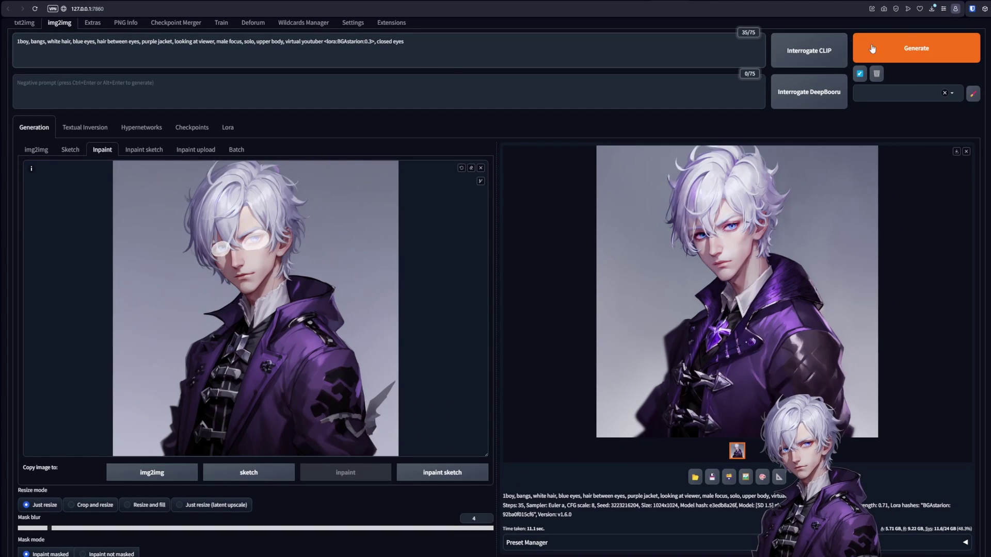
{"action": "left_click", "coordinate": [872, 48]}
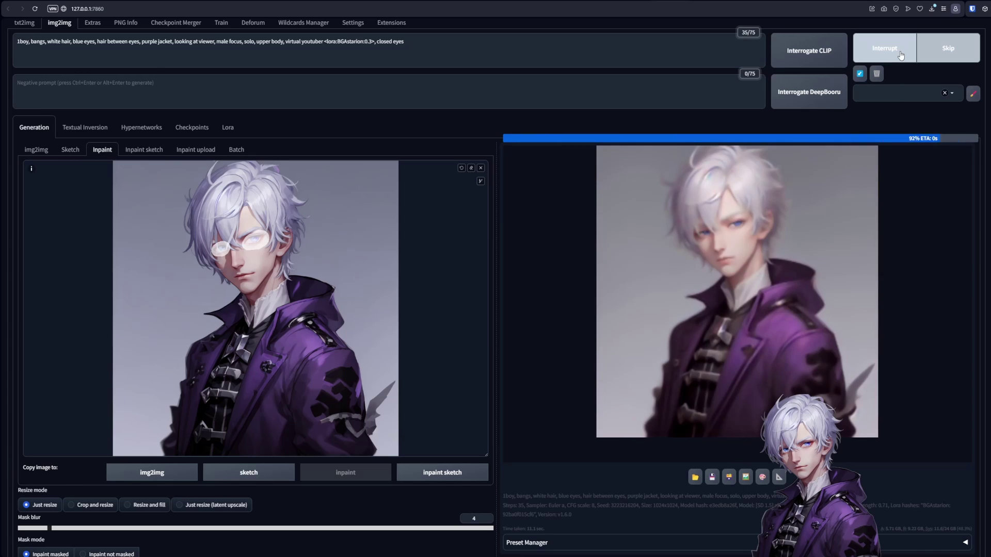
- Raise the prompt weight of "closed eyes" to 1.1 and generate the inpainted picture again
{"action": "left_click_drag", "start_coordinate": [410, 45], "coordinate": [380, 46]}
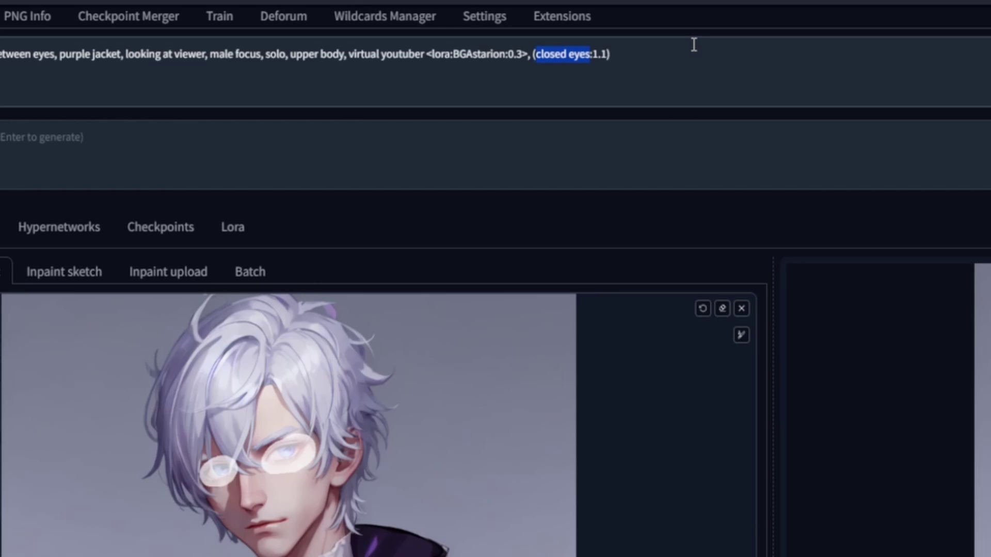
{"action": "key", "text": "ctrl+Up"}
{"action": "left_click", "coordinate": [905, 44]}
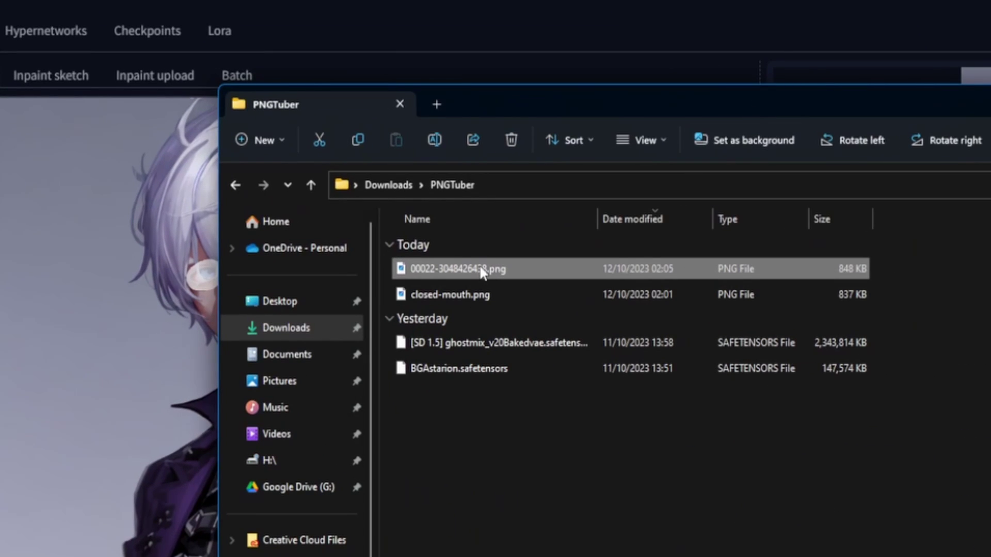
- Rename the newly saved PNG in the PNGTuber folder to closed-mouth-eyes-closed and minimise the folder window
{"action": "key", "text": "F2"}
{"action": "type", "text": "closed-mouth-eyes-closed"}
{"action": "key", "text": "Return"}
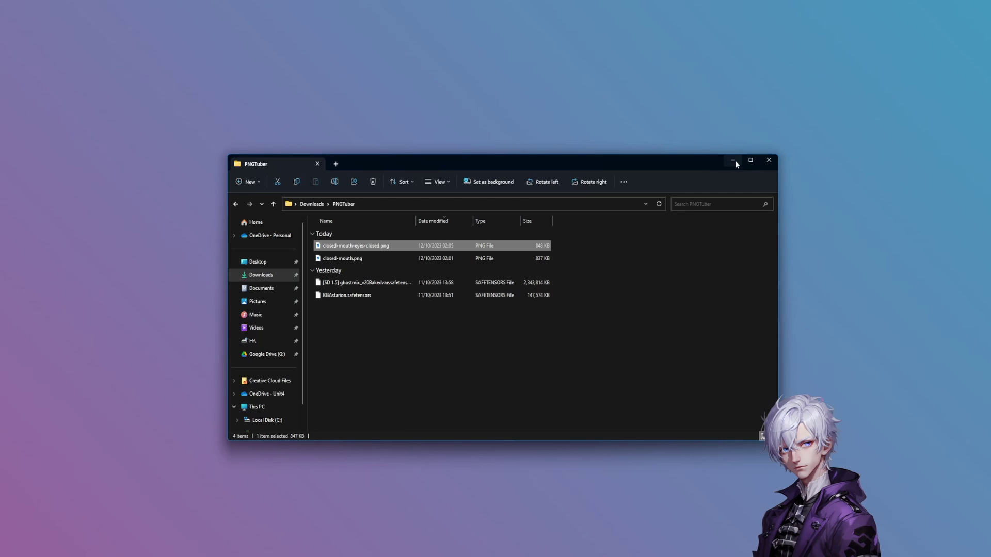
{"action": "left_click", "coordinate": [733, 161]}
- In veadotube mini, load closed-mouth-eyes-closed.png as the closed mouth blinking image
{"action": "mouse_move", "coordinate": [542, 239]}
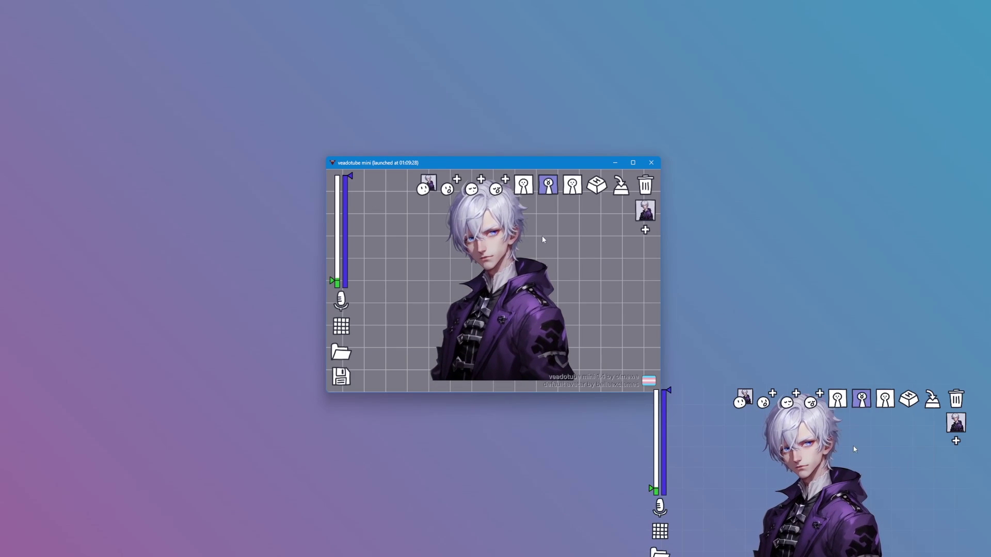
{"action": "left_click", "coordinate": [475, 191]}
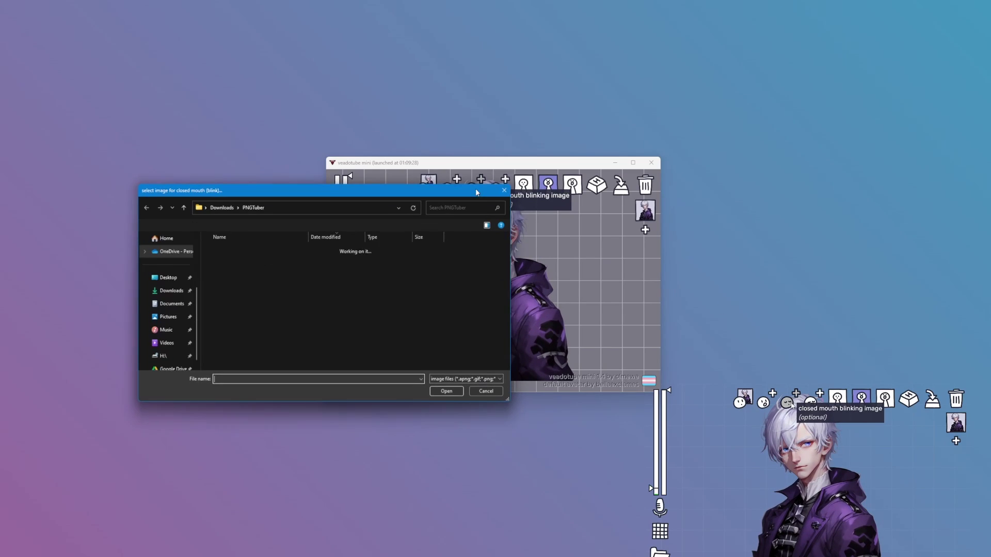
{"action": "double_click", "coordinate": [258, 260]}
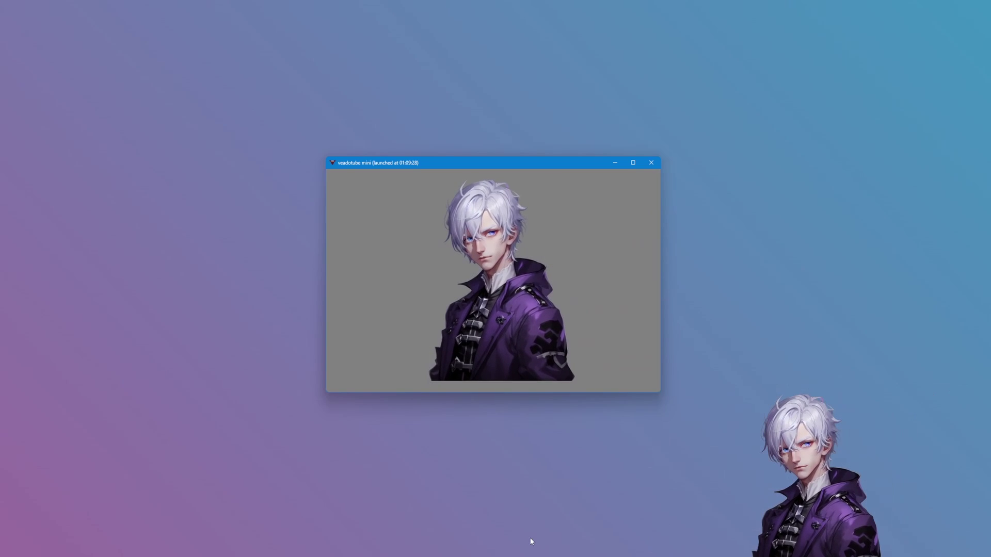
- Switch to Photoshop and place closed-mouth-eyes-closed.png over the character in the closed-mouth.png document
{"action": "mouse_move", "coordinate": [507, 552]}
{"action": "left_click", "coordinate": [507, 521]}
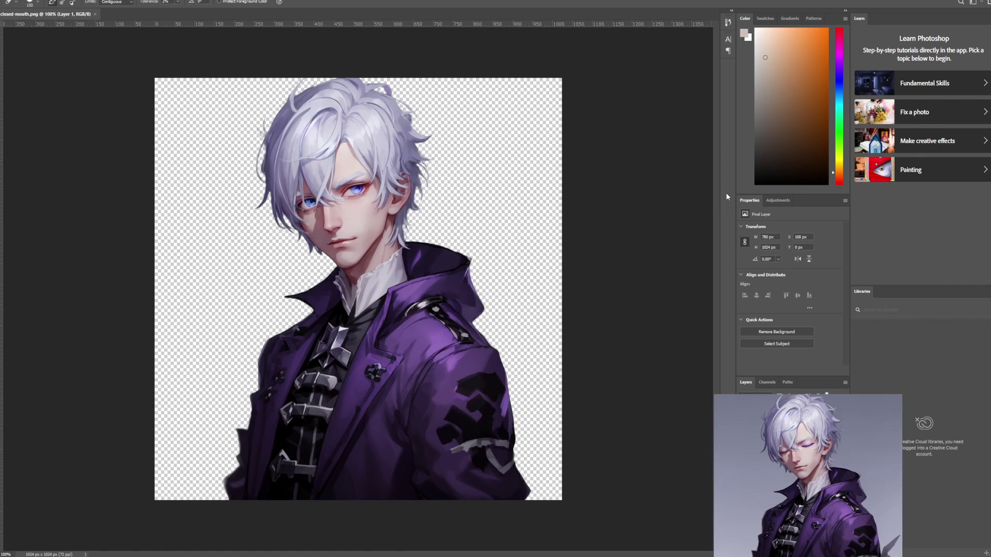
{"action": "key", "text": "alt+Tab"}
{"action": "left_click_drag", "start_coordinate": [360, 245], "coordinate": [382, 123]}
{"action": "scroll", "coordinate": [306, 149], "scroll_direction": "up", "scroll_amount": 10}
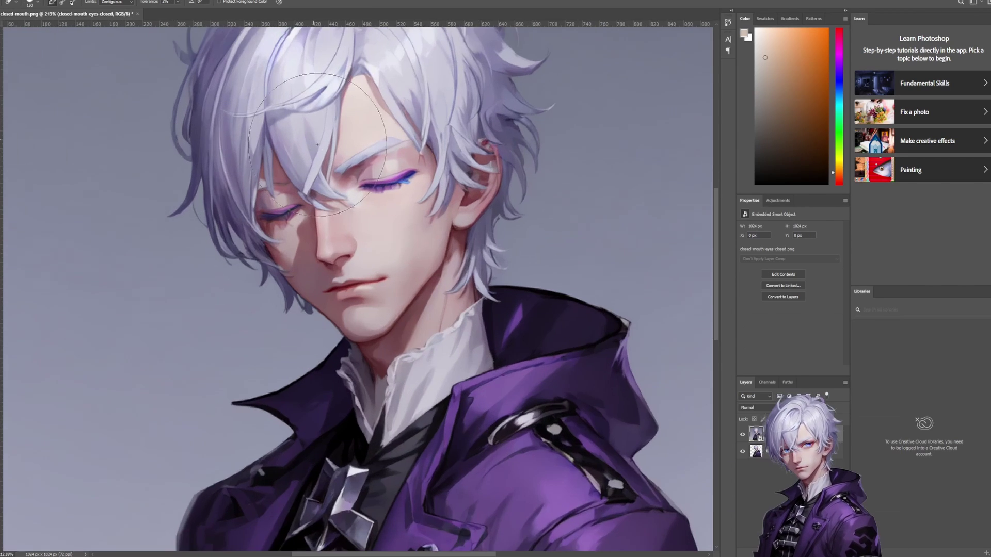
- Lasso both closed eyes with their surrounding skin and copy the selection to a new layer
{"action": "key", "text": "l"}
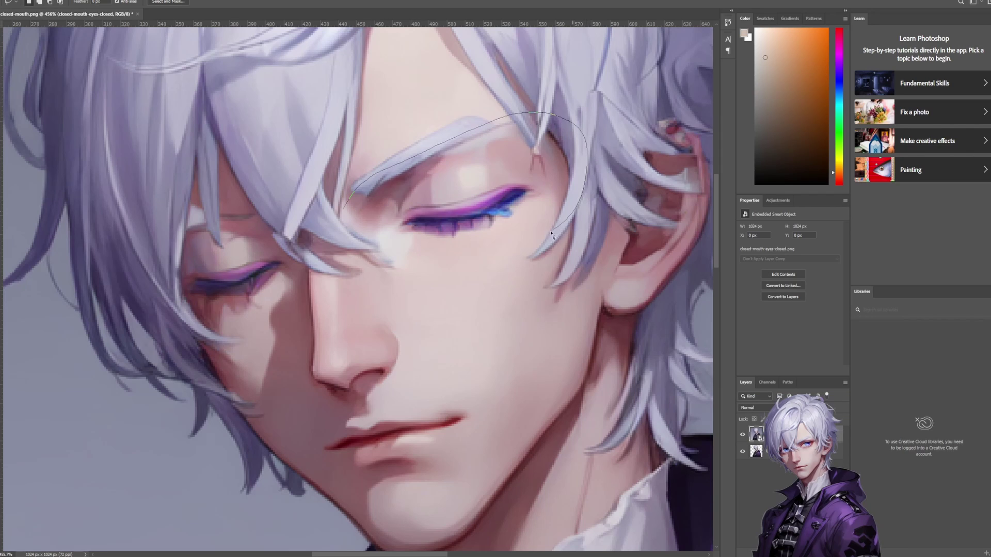
{"action": "left_click_drag", "start_coordinate": [361, 233], "coordinate": [363, 235]}
{"action": "mouse_move", "coordinate": [178, 237]}
{"action": "left_mouse_down"}
{"action": "mouse_move", "coordinate": [158, 279]}
{"action": "mouse_move", "coordinate": [175, 331]}
{"action": "left_mouse_up"}
{"action": "mouse_move", "coordinate": [236, 353]}
{"action": "left_mouse_down"}
{"action": "mouse_move", "coordinate": [268, 350]}
{"action": "mouse_move", "coordinate": [296, 332]}
{"action": "left_mouse_up"}
{"action": "key", "text": "ctrl+j"}
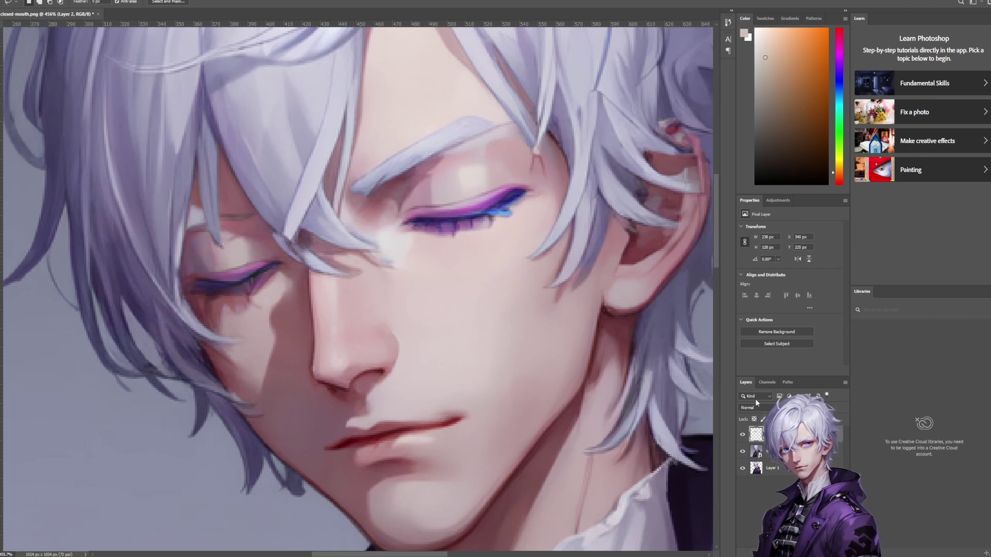
- Hide the full eyes-closed image and create a merged copy of the eyes layer and Layer 1
{"action": "left_click", "coordinate": [743, 453]}
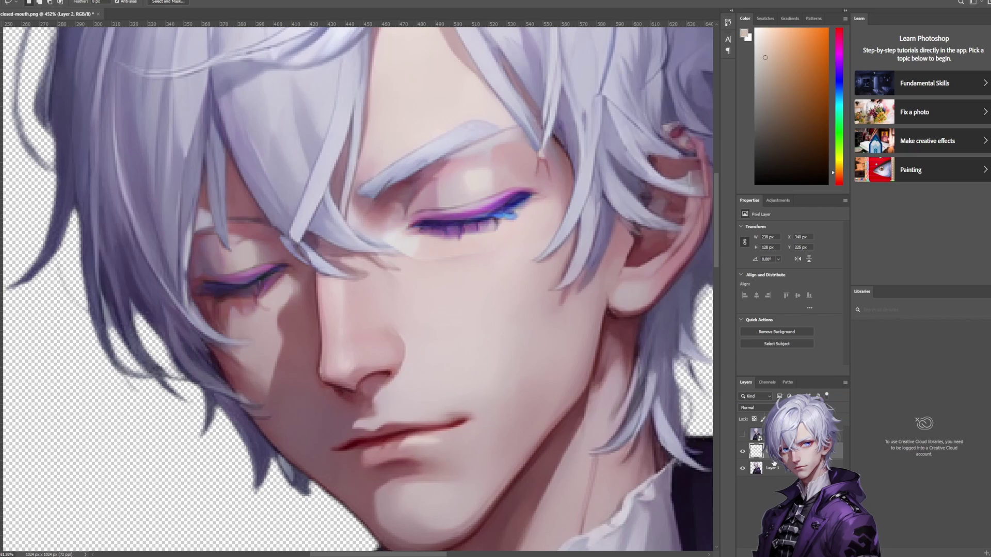
{"action": "left_click", "coordinate": [772, 469]}
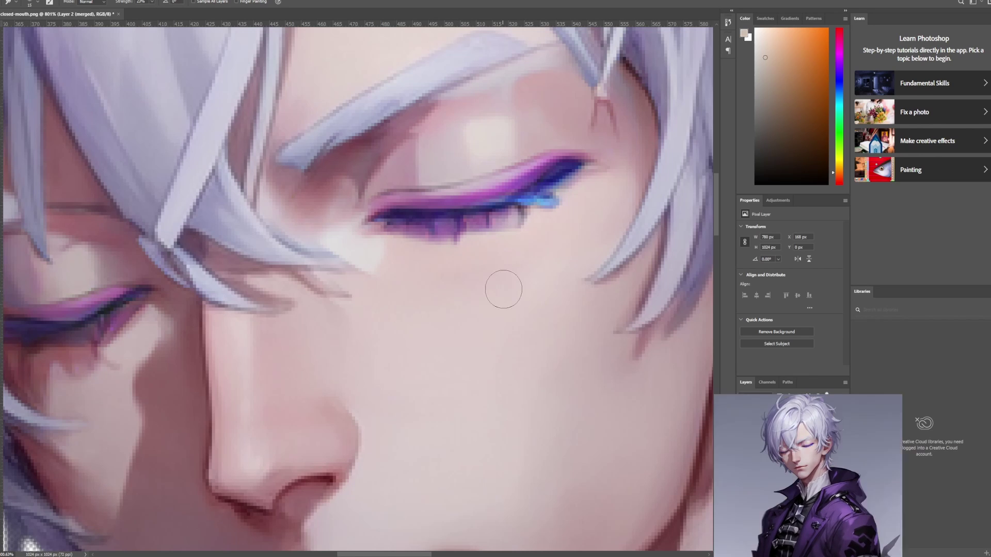
- Blend the skin and hair edges around both closed eyes on the merged layer with the Smudge tool
{"action": "key", "text": "bracketright"}
{"action": "scroll", "coordinate": [222, 342], "scroll_direction": "down", "scroll_amount": 4}
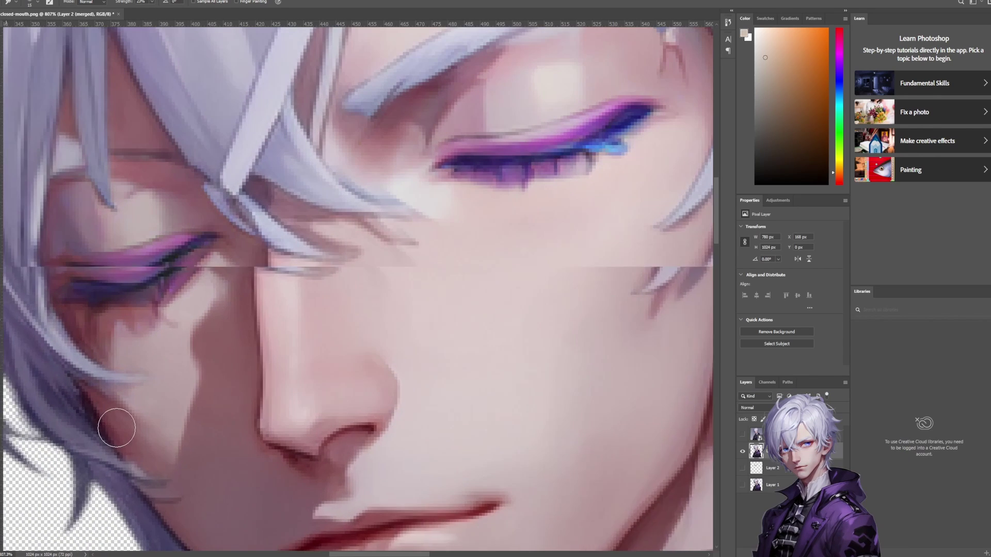
{"action": "scroll", "coordinate": [347, 192], "scroll_direction": "up", "scroll_amount": 4}
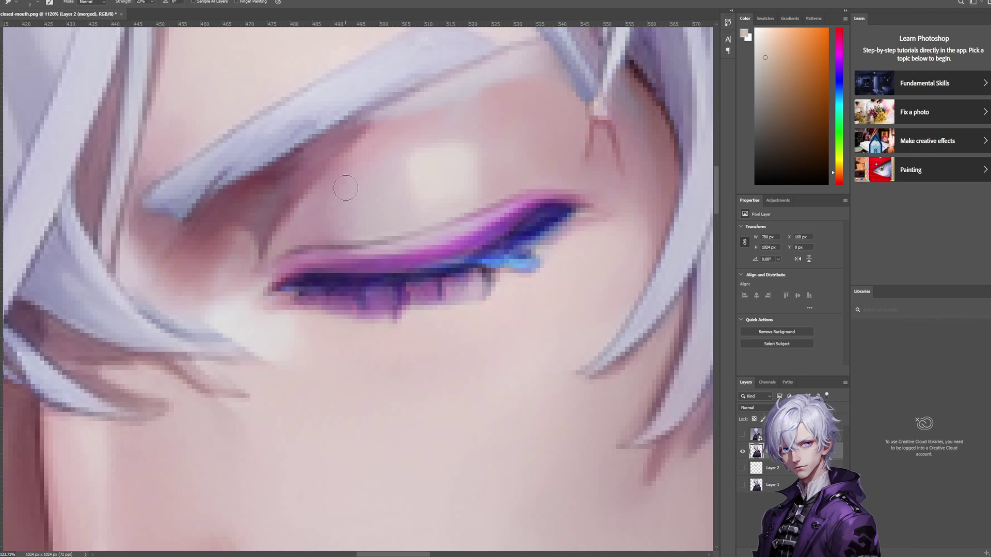
{"action": "scroll", "coordinate": [225, 268], "scroll_direction": "down", "scroll_amount": 1}
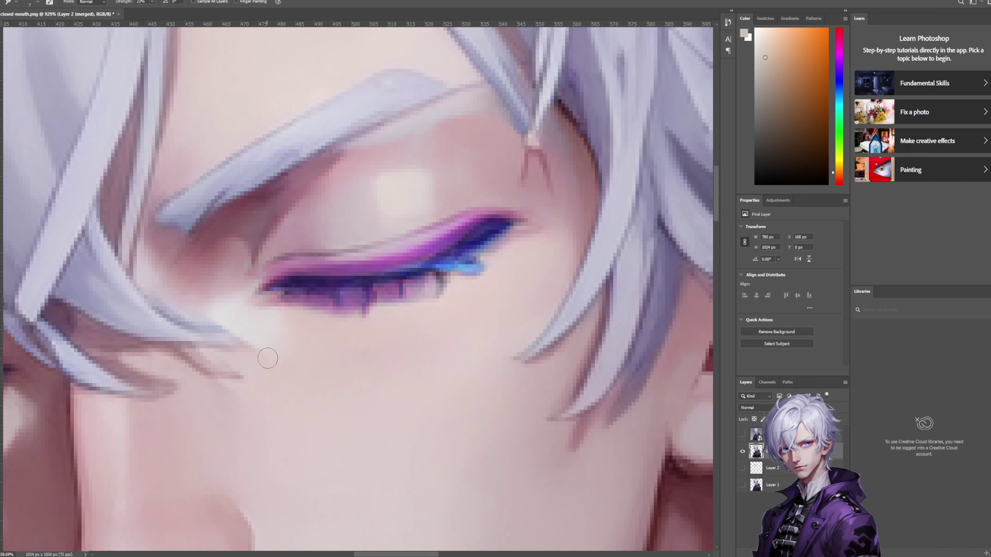
{"action": "scroll", "coordinate": [415, 175], "scroll_direction": "down", "scroll_amount": 6}
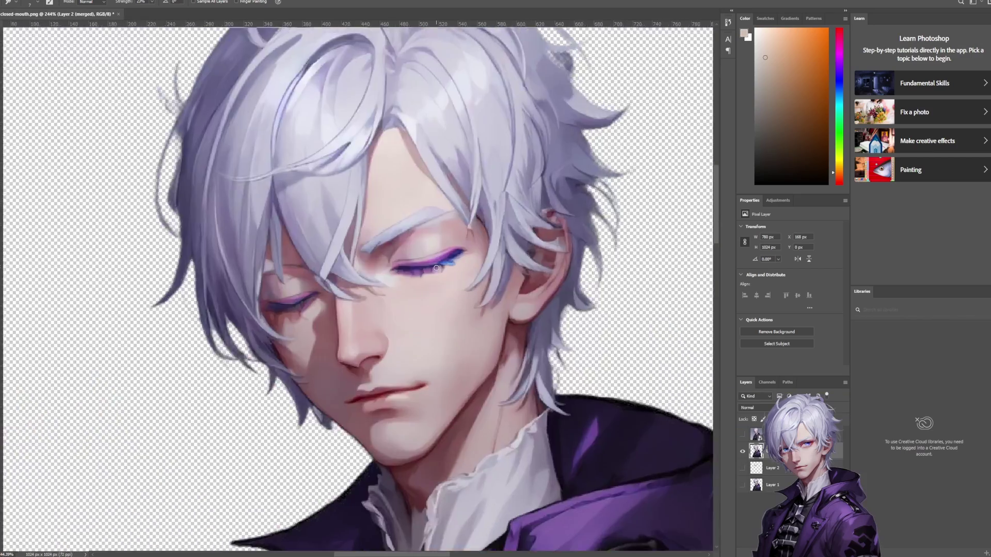
{"action": "scroll", "coordinate": [271, 177], "scroll_direction": "up", "scroll_amount": 7}
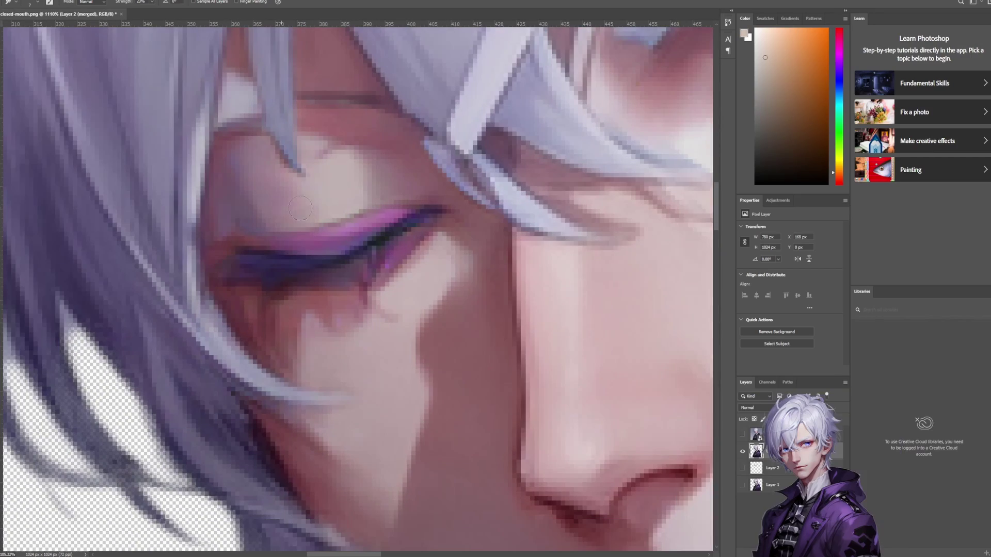
{"action": "scroll", "coordinate": [239, 223], "scroll_direction": "down", "scroll_amount": 6}
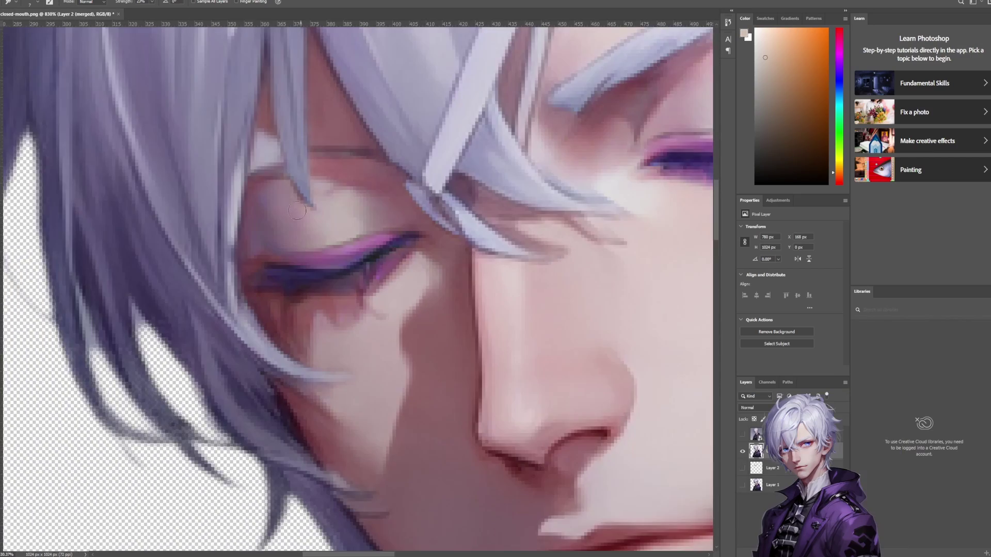
{"action": "scroll", "coordinate": [375, 283], "scroll_direction": "up", "scroll_amount": 6}
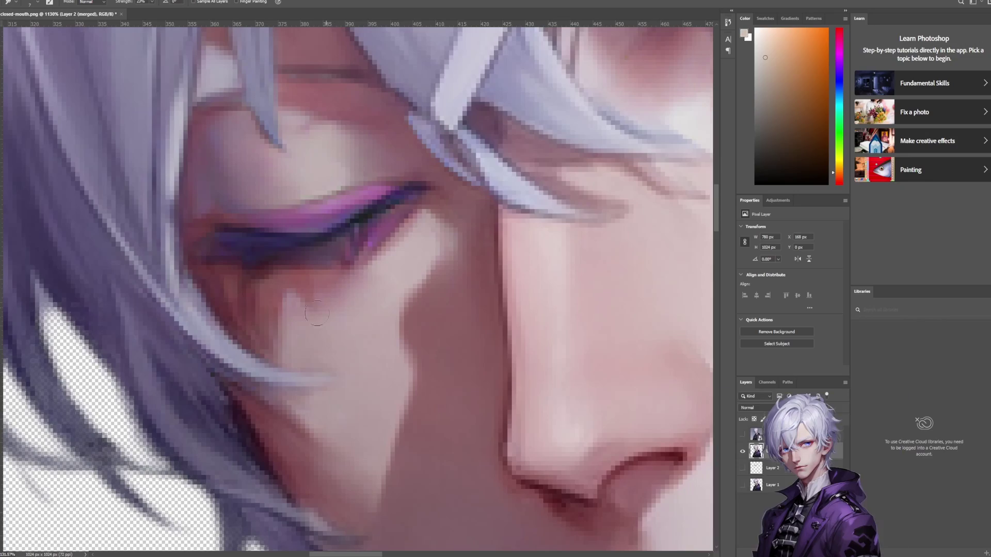
{"action": "scroll", "coordinate": [377, 282], "scroll_direction": "down", "scroll_amount": 6}
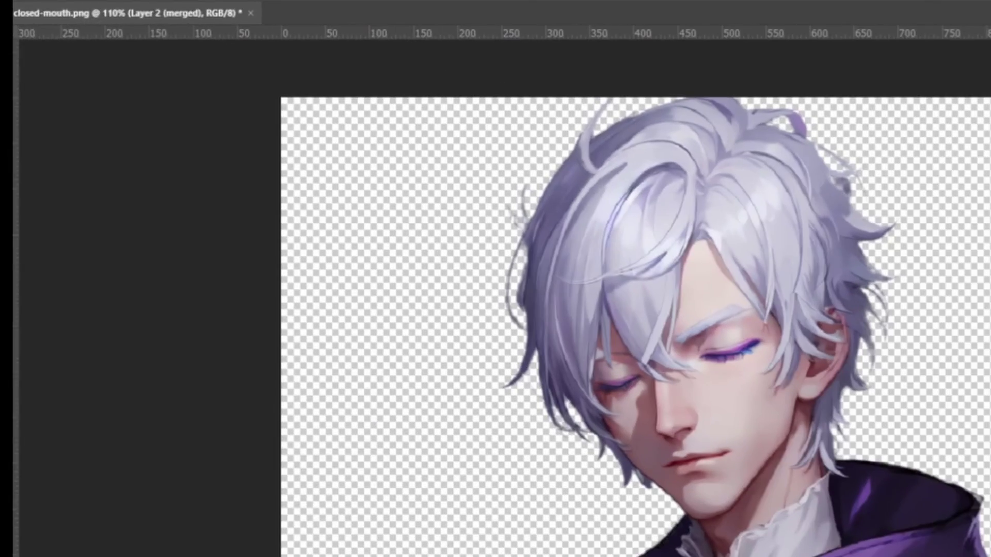
- Export the transparent artwork as a PNG, overwriting closed-mouth-eyes-closed.png in the PNGTuber folder
{"action": "left_click", "coordinate": [3, 1]}
{"action": "mouse_move", "coordinate": [82, 205]}
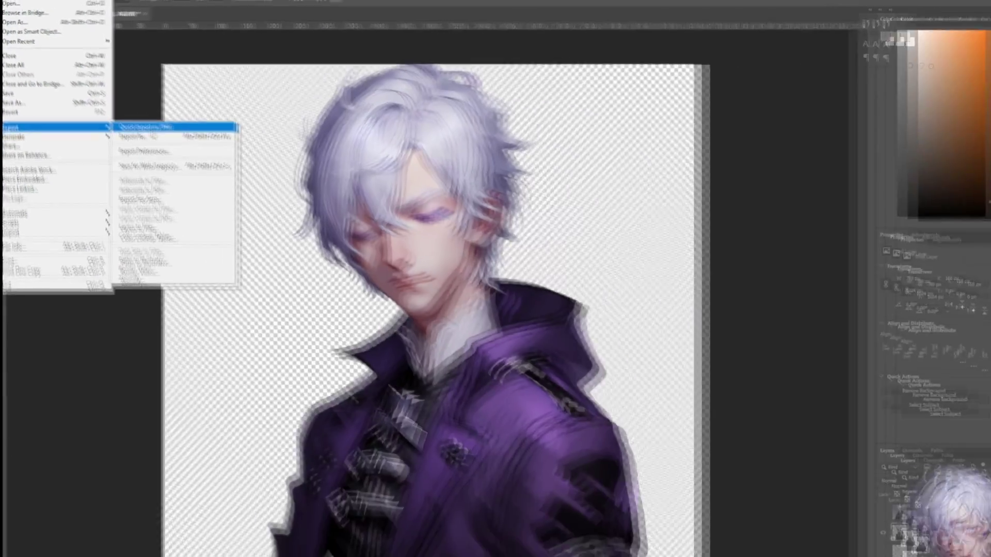
{"action": "left_click", "coordinate": [239, 203]}
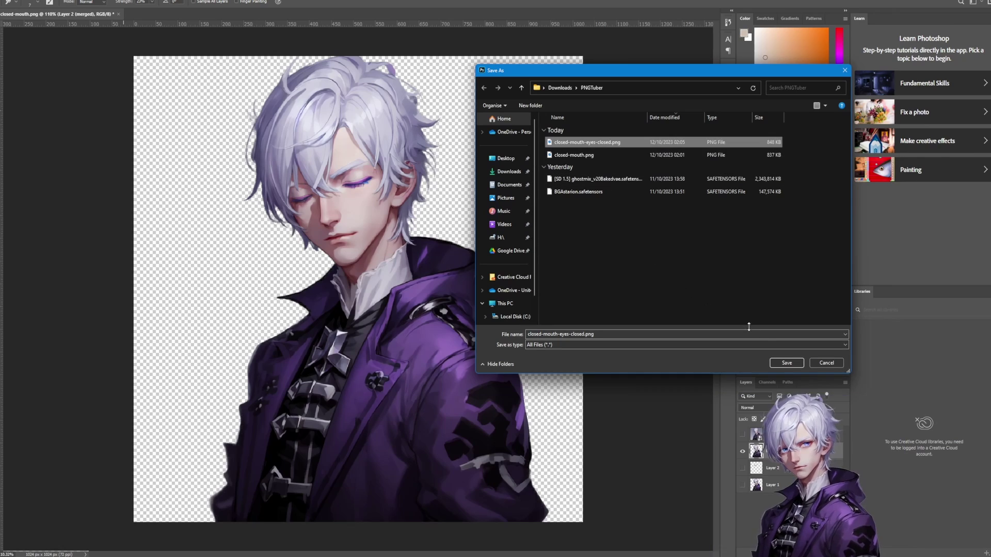
{"action": "key", "text": "Return"}
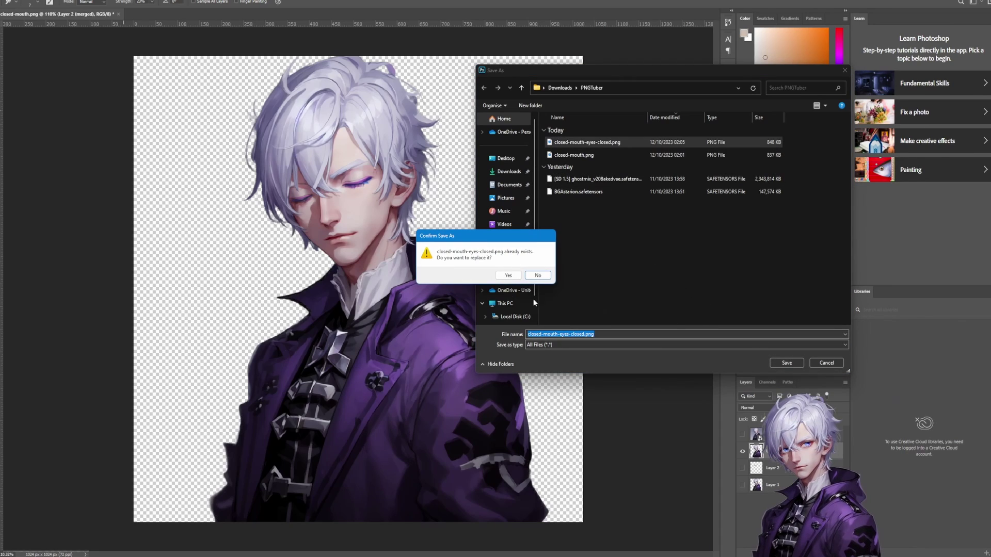
{"action": "left_click", "coordinate": [509, 276]}
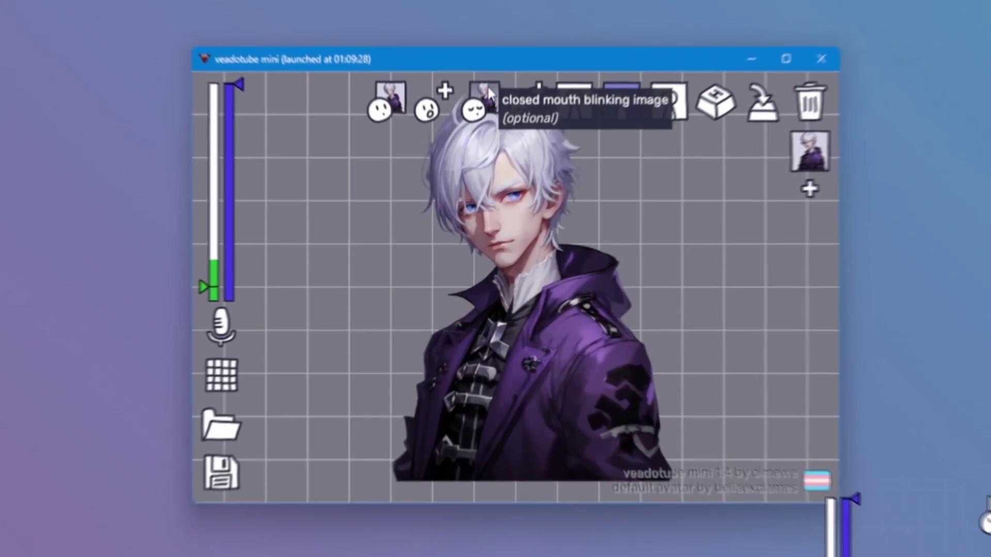
- In veadotube mini, change the closed mouth blinking image to the newly exported closed-mouth-eyes-closed.png
{"action": "right_click", "coordinate": [493, 86]}
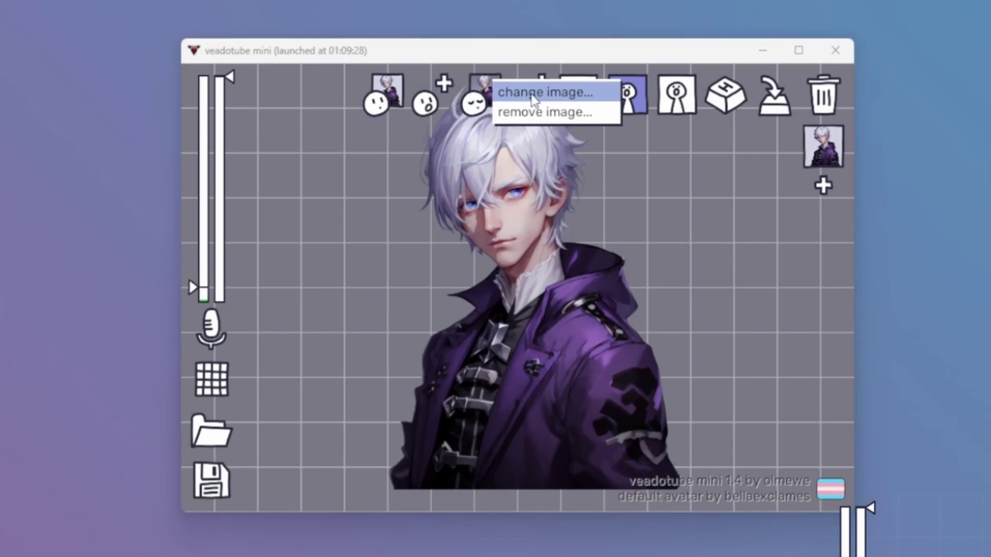
{"action": "left_click", "coordinate": [532, 91]}
{"action": "left_click", "coordinate": [262, 261]}
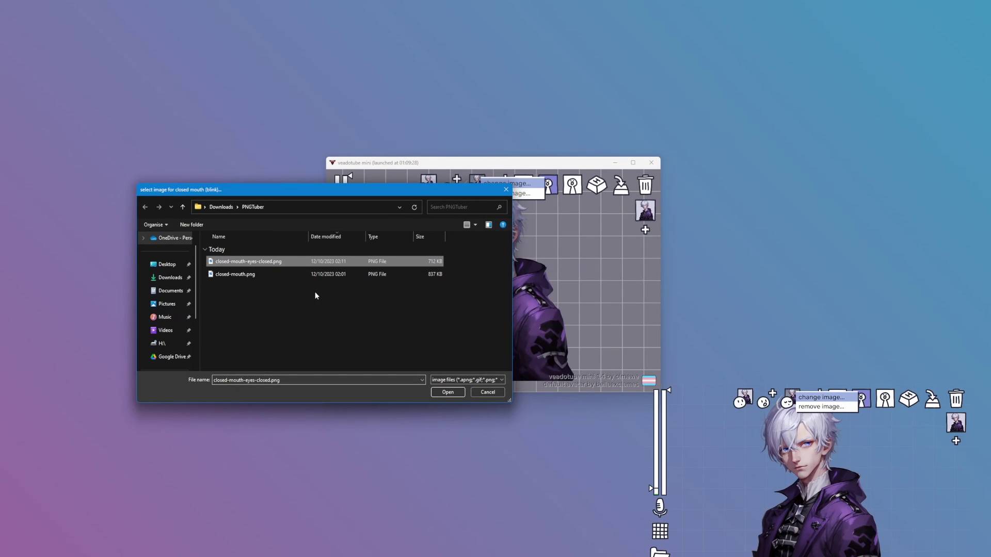
{"action": "left_click", "coordinate": [442, 395]}
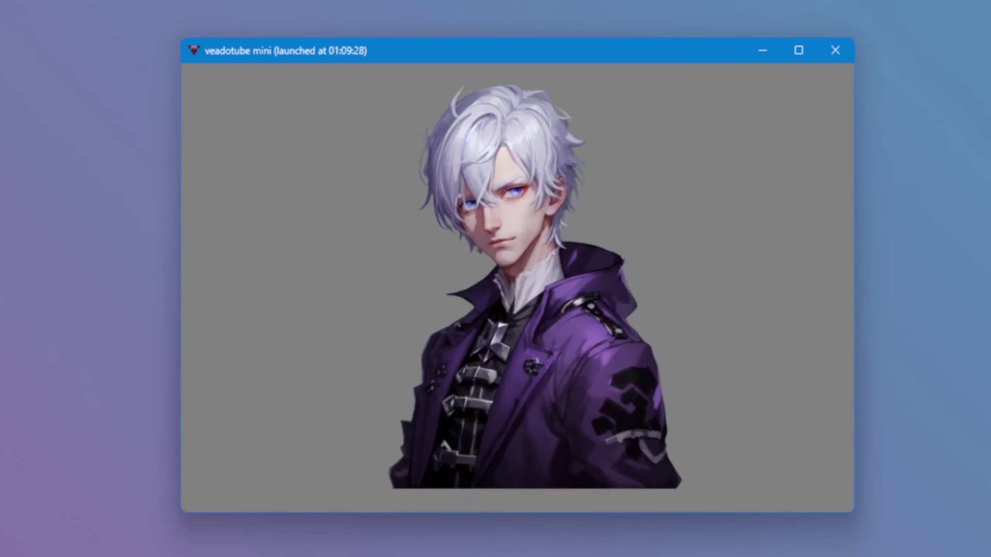
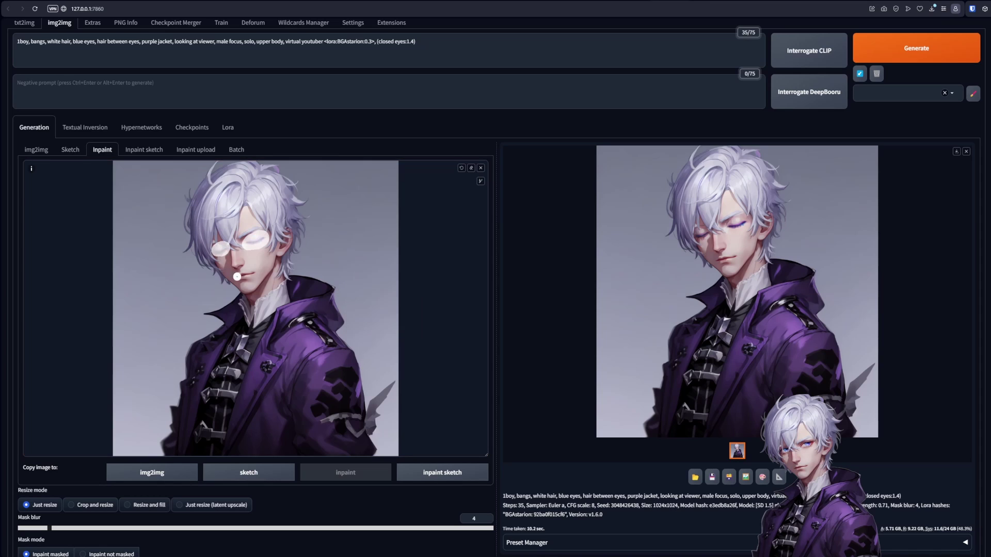
- In the Stable Diffusion web UI, mask only the mouth, replace "closed eyes" with "speaking", add "open mouth" to the prompt and generate
{"action": "type", "text": "peaking"}
{"action": "key", "text": "ctrl+Return"}
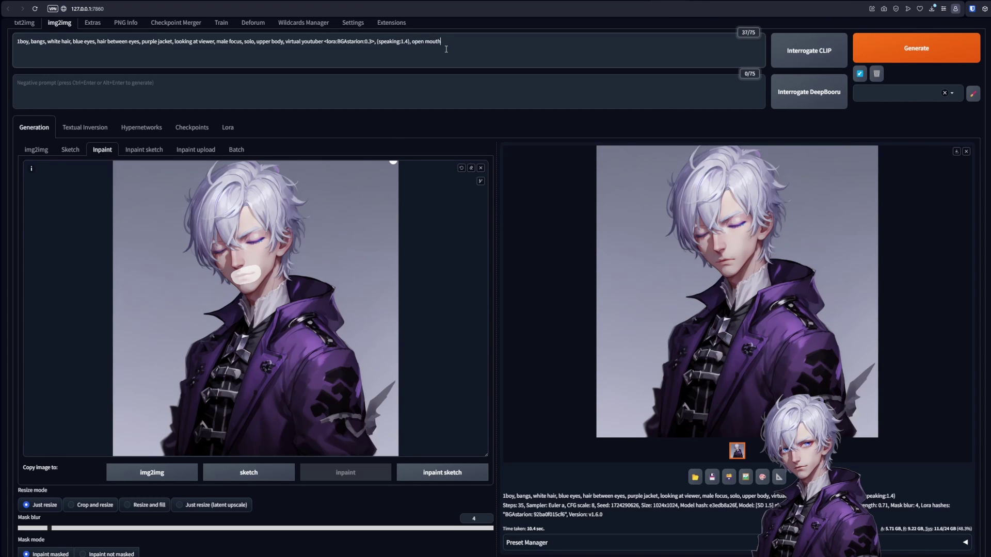
{"action": "key", "text": "ctrl+Return"}
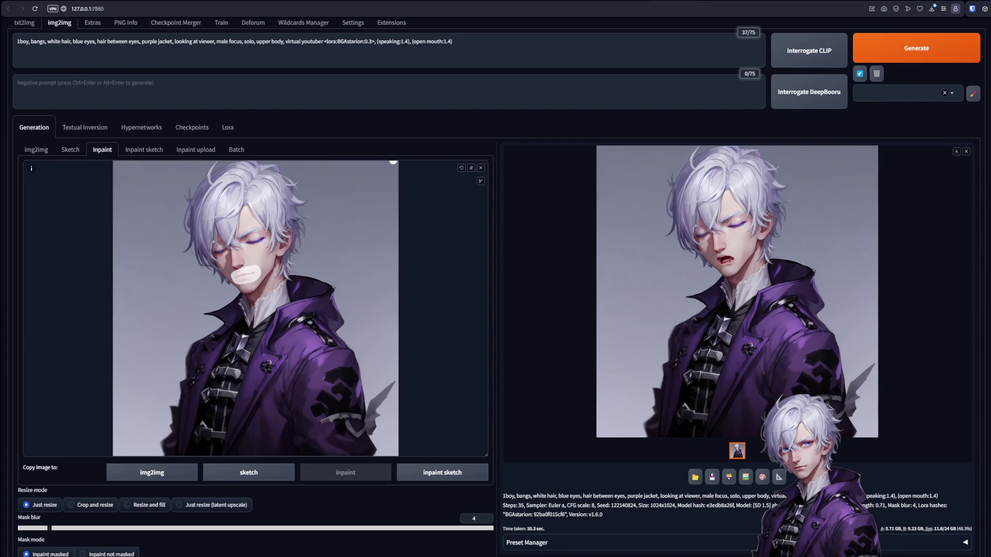
- Raise the prompt weight of "open mouth" to 1.4, generate the inpainted picture again and inspect it enlarged
{"action": "key", "text": "ctrl+Return"}
{"action": "left_click", "coordinate": [711, 232]}
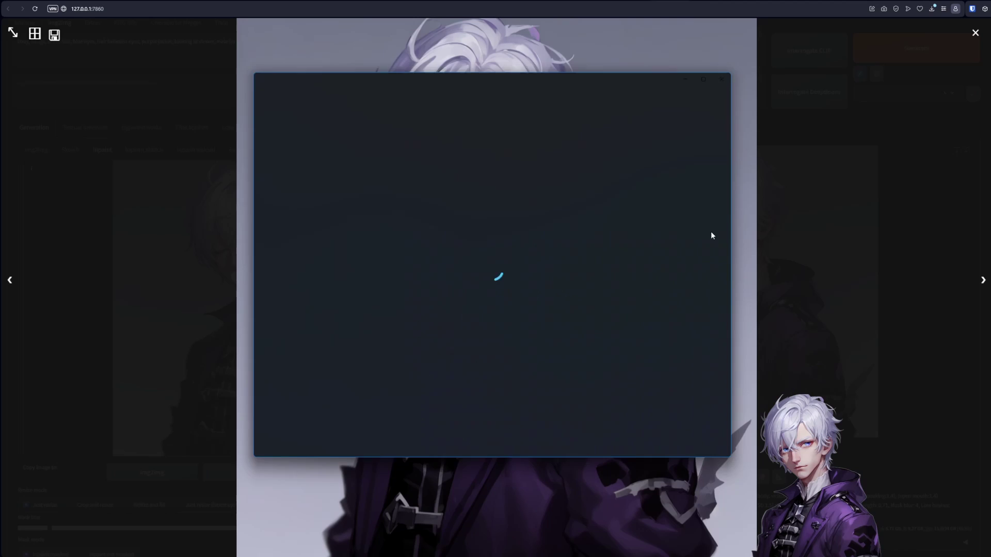
{"action": "key", "text": "Escape"}
{"action": "key", "text": "ctrl+Return"}
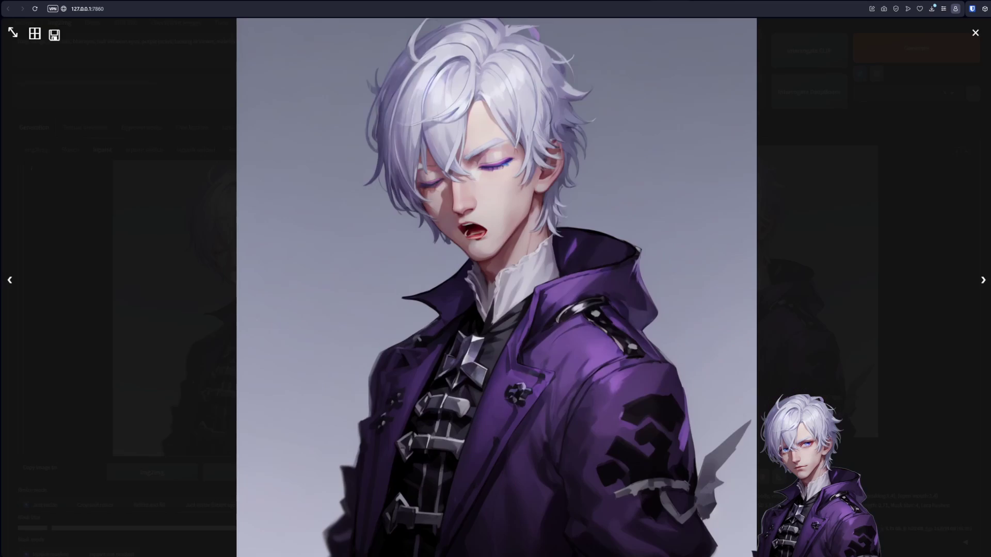
{"action": "key", "text": "Escape"}
- Switch to veadotube mini and open the image selection for the open mouth blinking expression
{"action": "key", "text": "alt+Tab"}
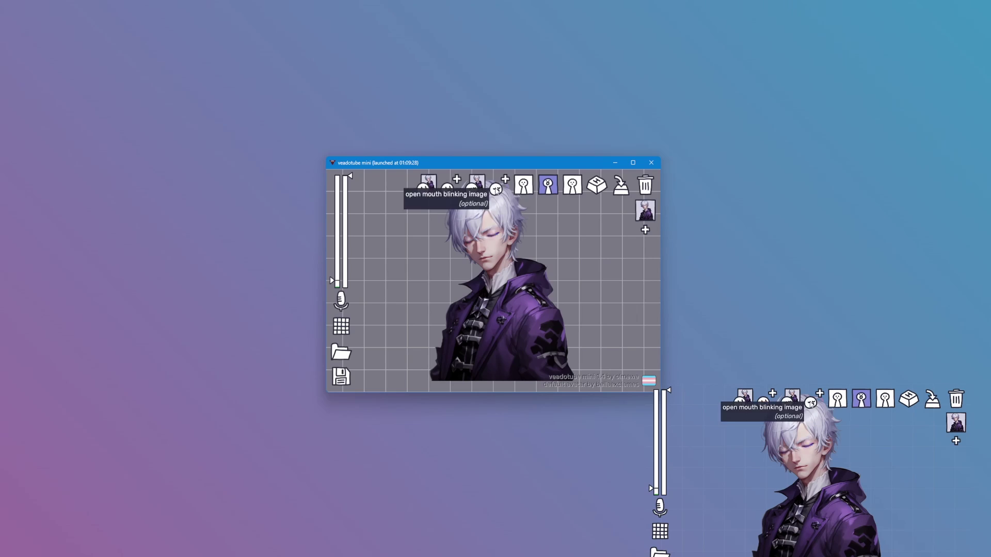
{"action": "left_click", "coordinate": [496, 190]}
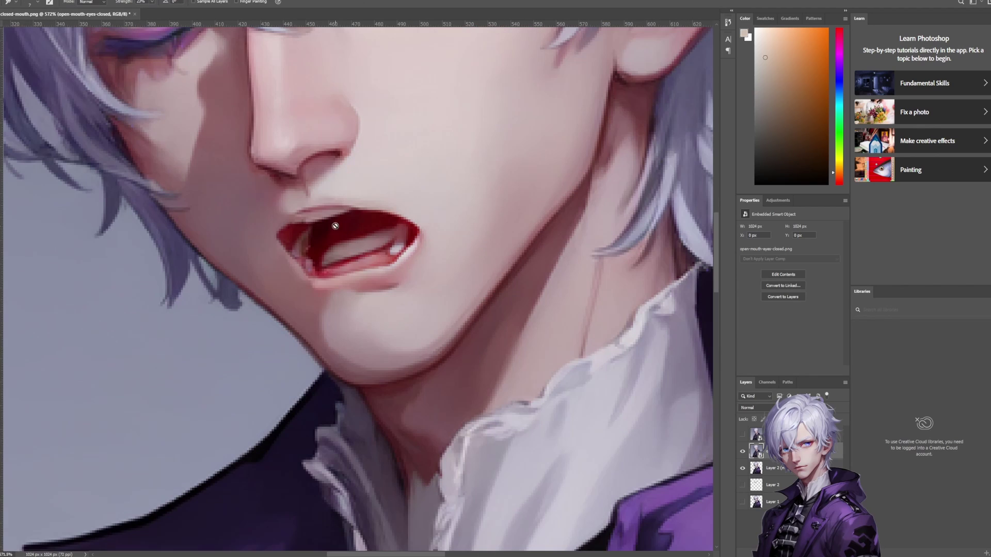
- In Photoshop, copy the open mouth to a new layer, hide the placed open-mouth-eyes-closed image and create a merged copy with the character
{"action": "key", "text": "ctrl+j"}
{"action": "left_click", "coordinate": [743, 468]}
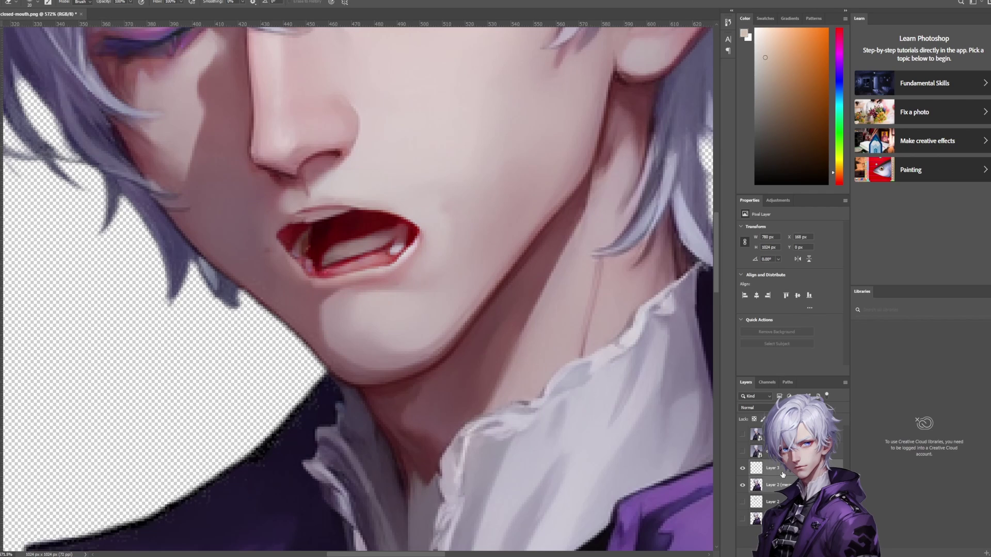
{"action": "key", "text": "ctrl+alt+e"}
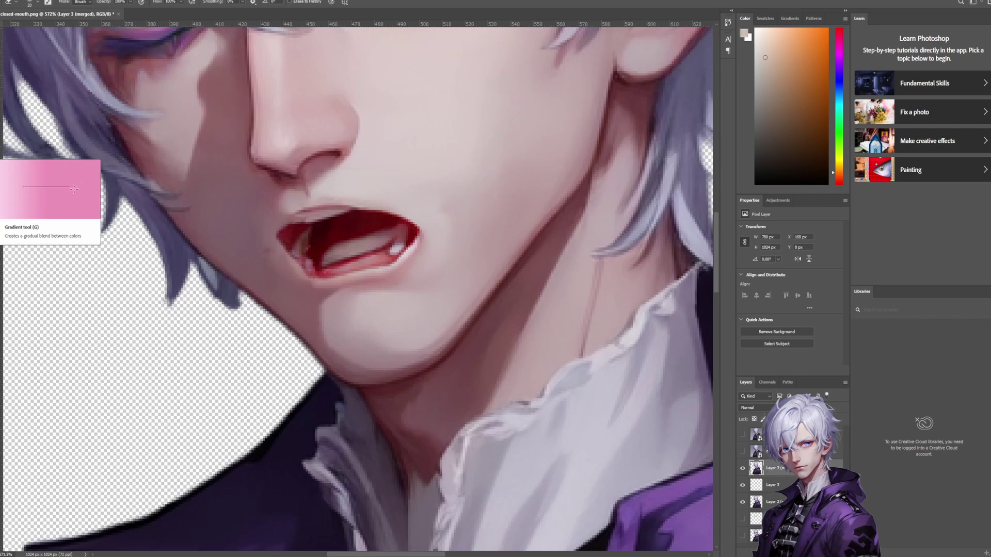
- Blend the skin and lip edges around the open mouth on the merged closed-eyes layer with sampled brush colours and the Smudge tool
{"action": "left_click", "coordinate": [3, 160]}
{"action": "scroll", "coordinate": [356, 253], "scroll_direction": "down", "scroll_amount": 3}
{"action": "scroll", "coordinate": [355, 252], "scroll_direction": "up", "scroll_amount": 1}
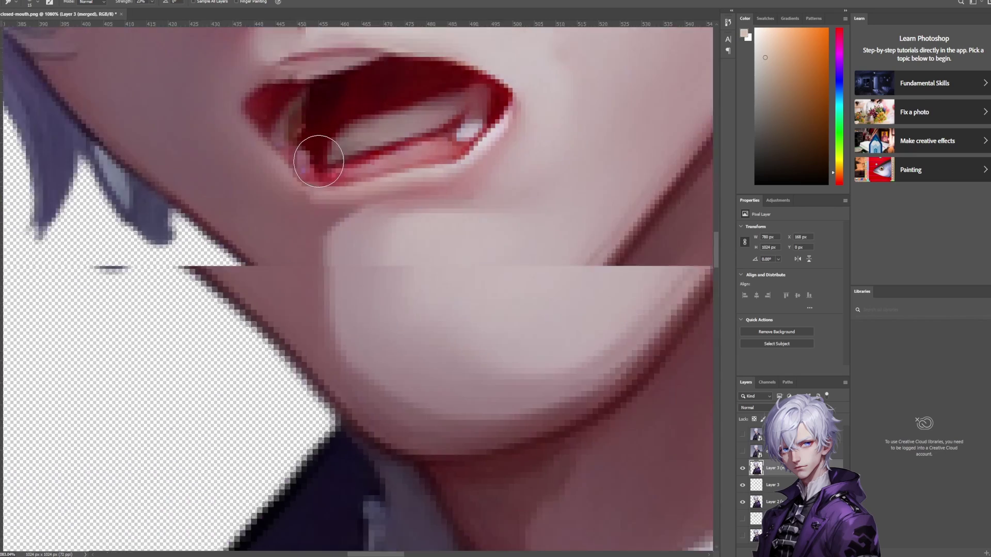
{"action": "key", "text": "b"}
{"action": "left_click", "coordinate": [264, 144], "text": "alt"}
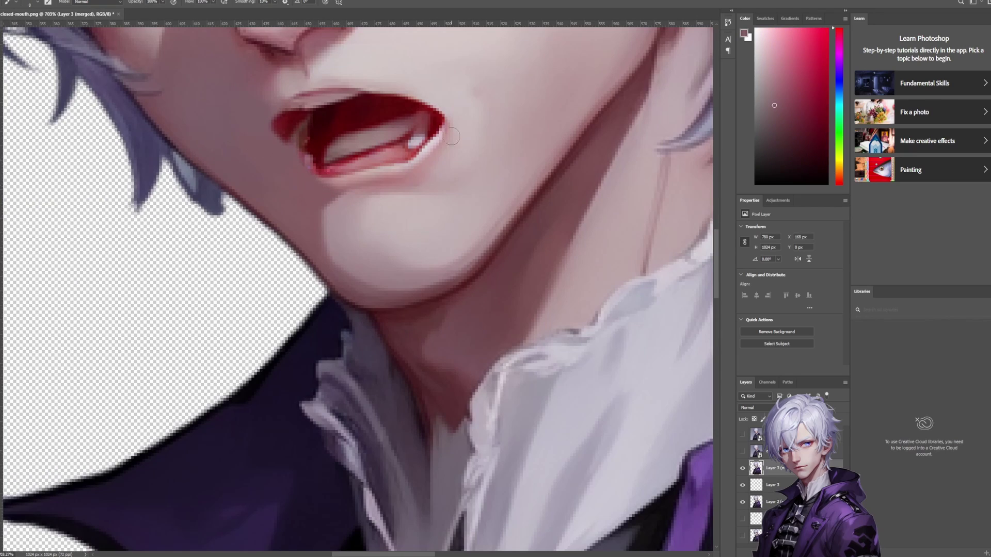
{"action": "left_click", "coordinate": [255, 84], "text": "alt"}
{"action": "scroll", "coordinate": [265, 150], "scroll_direction": "down", "scroll_amount": 3}
{"action": "scroll", "coordinate": [265, 150], "scroll_direction": "up", "scroll_amount": 3}
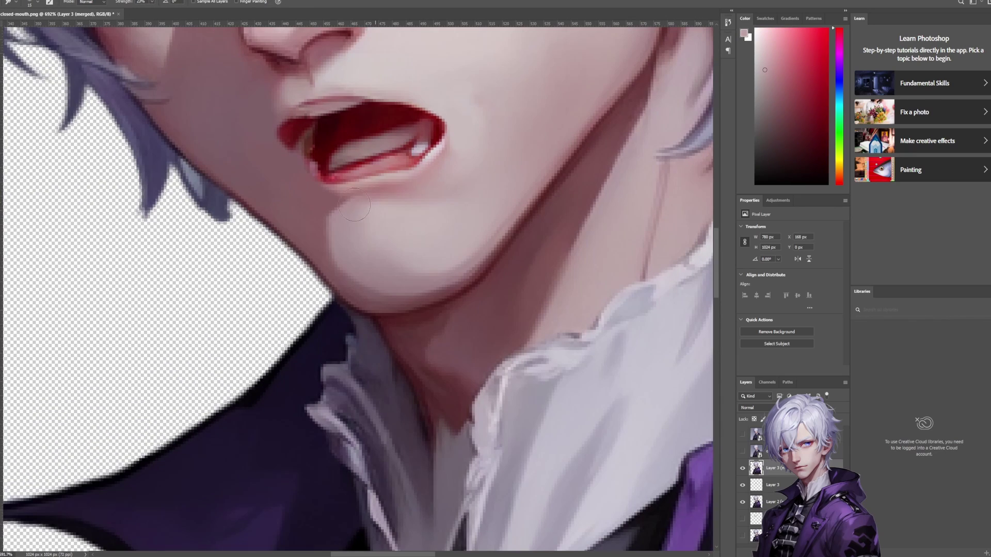
{"action": "scroll", "coordinate": [355, 205], "scroll_direction": "down", "scroll_amount": 3}
{"action": "scroll", "coordinate": [430, 149], "scroll_direction": "up", "scroll_amount": 4}
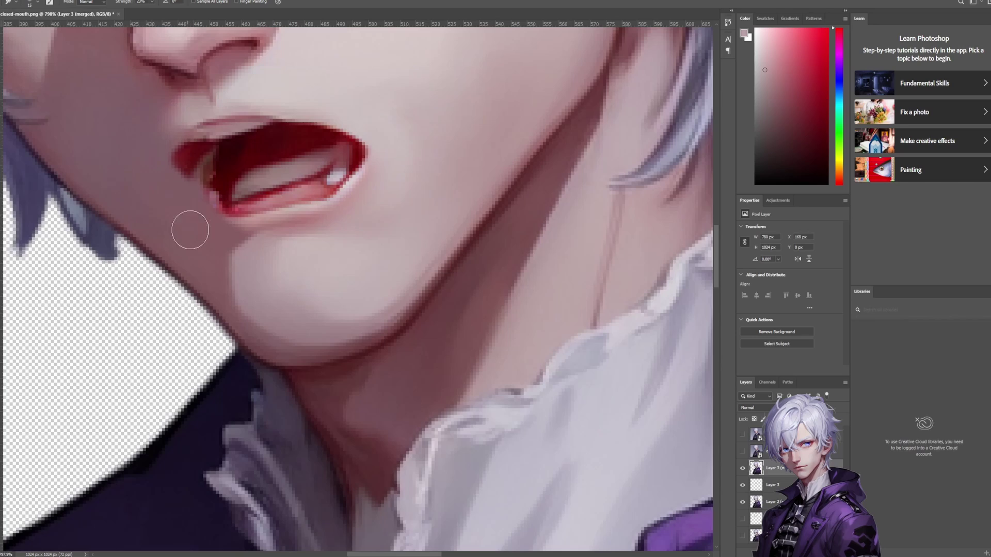
{"action": "scroll", "coordinate": [190, 229], "scroll_direction": "down", "scroll_amount": 5}
- Save the retouched open-mouth, closed-eyes picture as an image file
{"action": "key", "text": "shift+ctrl+s"}
{"action": "left_click", "coordinate": [585, 142]}
{"action": "left_click", "coordinate": [784, 363]}
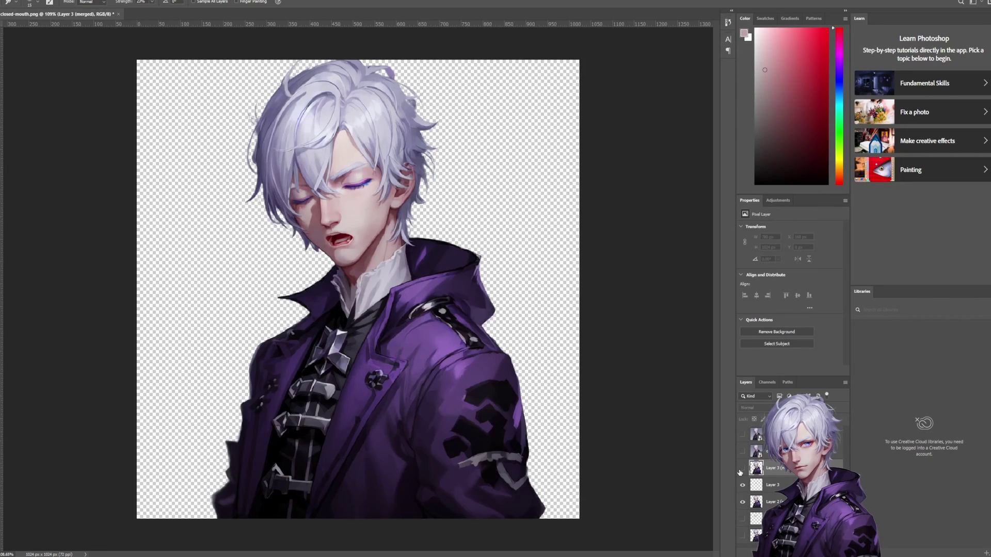
- Hide the merged closed-eyes layers and show the open-eyes base character beneath the copied open-mouth layer
{"action": "left_click", "coordinate": [742, 536], "text": "alt"}
{"action": "key", "text": "ctrl+0"}
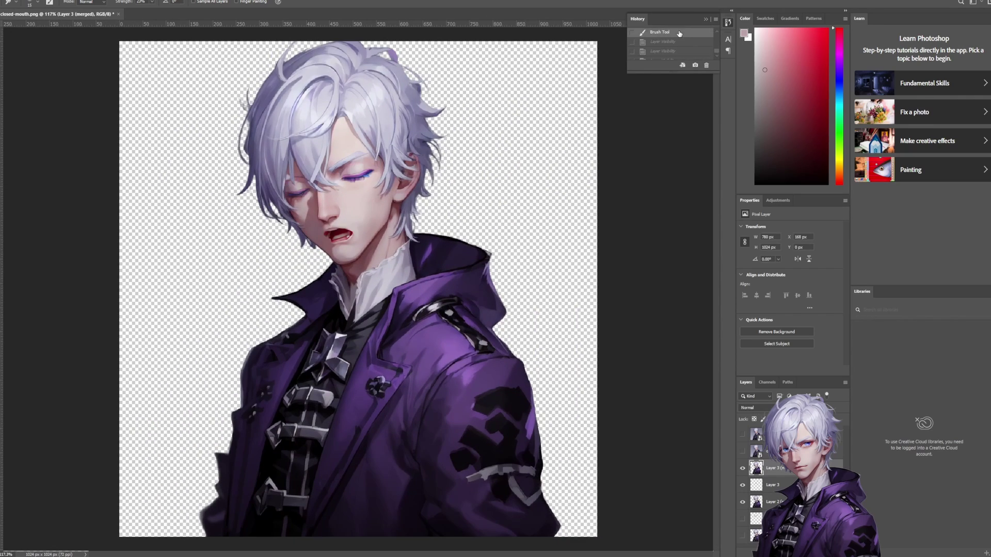
{"action": "left_click", "coordinate": [669, 204]}
{"action": "left_click", "coordinate": [744, 490]}
{"action": "left_click", "coordinate": [773, 485]}
- Smudge the mouth corner and lip edges of the open-eyes version so the open mouth blends into the face
{"action": "key", "text": "e"}
{"action": "scroll", "coordinate": [325, 225], "scroll_direction": "up", "scroll_amount": 10}
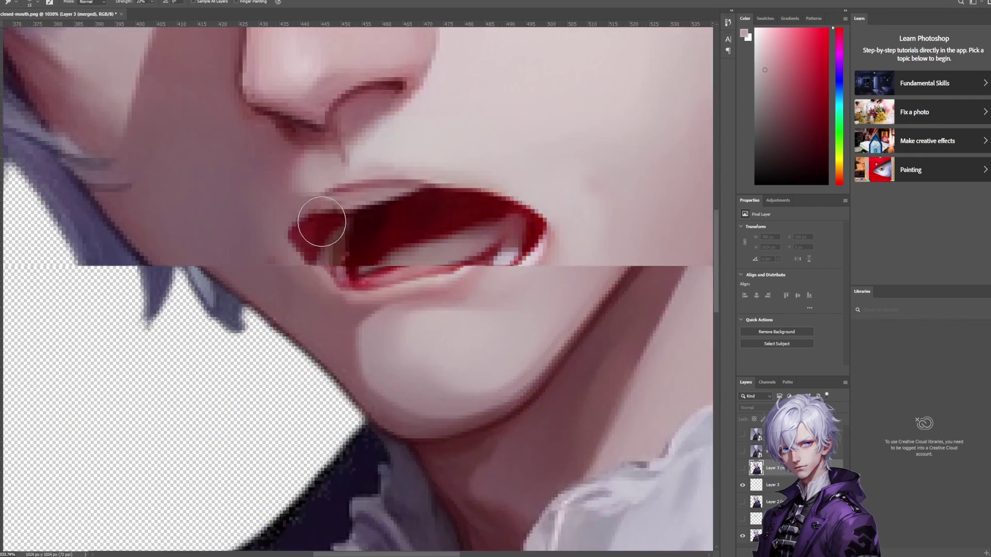
{"action": "scroll", "coordinate": [531, 387], "scroll_direction": "down", "scroll_amount": 5}
{"action": "scroll", "coordinate": [315, 323], "scroll_direction": "up", "scroll_amount": 5}
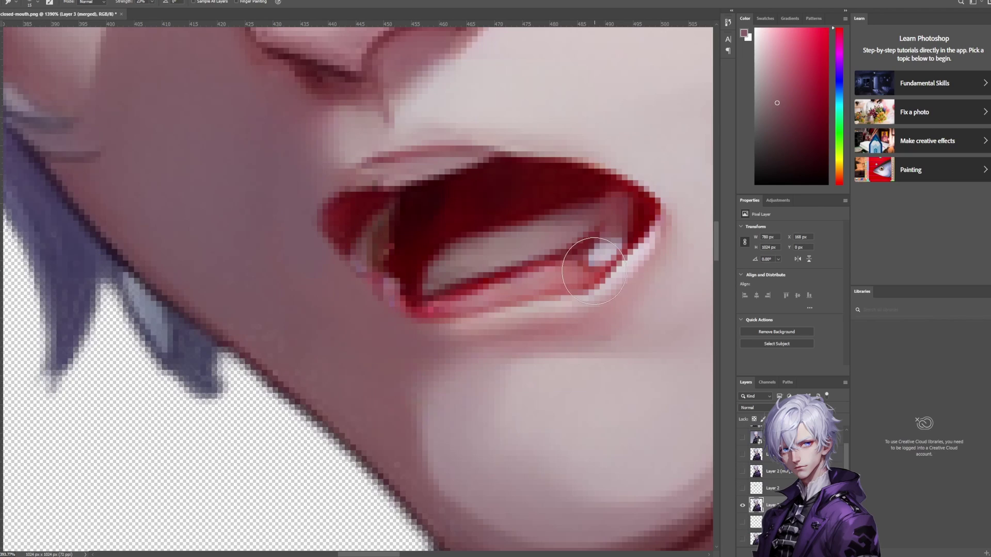
{"action": "scroll", "coordinate": [579, 261], "scroll_direction": "down", "scroll_amount": 5}
{"action": "scroll", "coordinate": [280, 223], "scroll_direction": "up", "scroll_amount": 1}
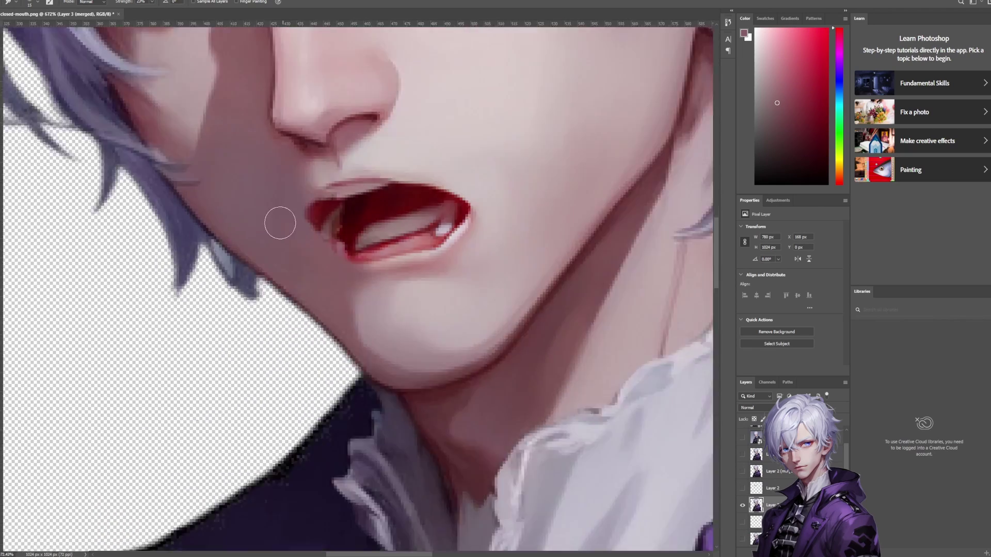
{"action": "scroll", "coordinate": [281, 222], "scroll_direction": "up", "scroll_amount": 2}
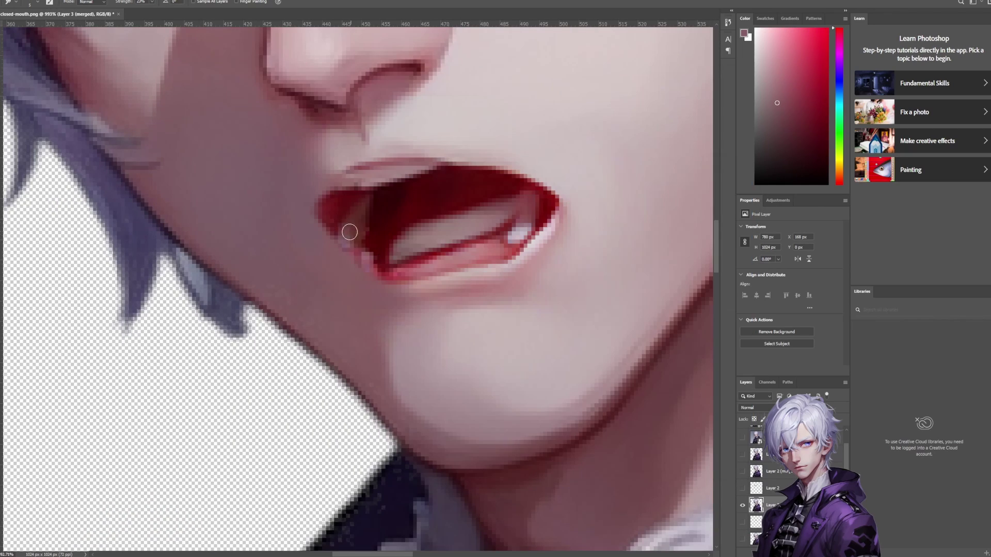
{"action": "scroll", "coordinate": [399, 197], "scroll_direction": "down", "scroll_amount": 4}
{"action": "scroll", "coordinate": [428, 247], "scroll_direction": "up", "scroll_amount": 4}
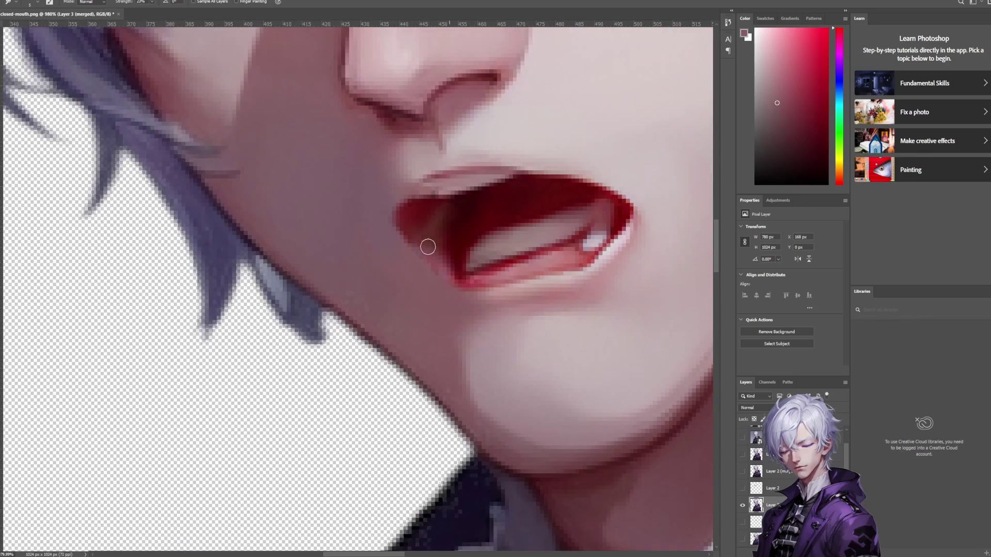
{"action": "scroll", "coordinate": [555, 259], "scroll_direction": "down", "scroll_amount": 6}
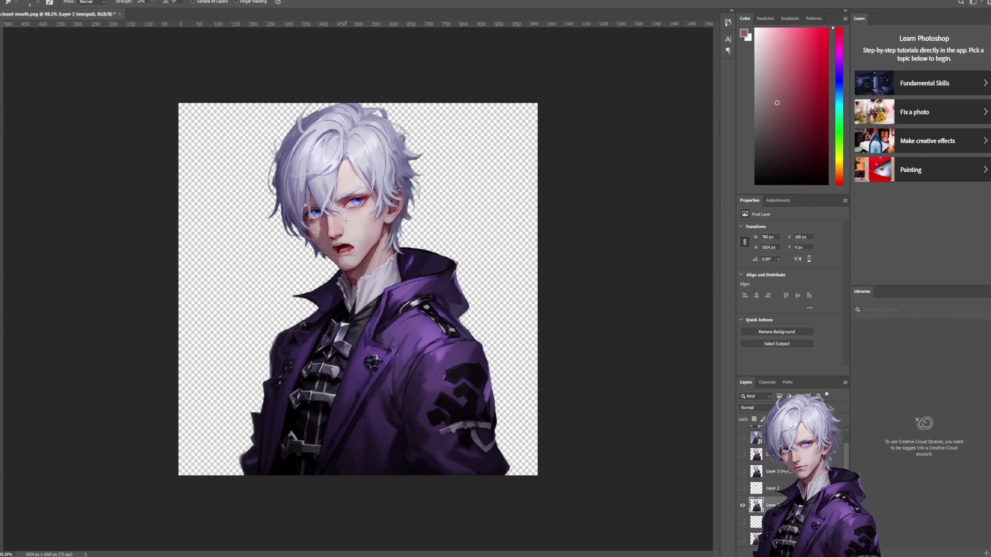
- Switch to veadotube mini and load open-mouth.png as the open mouth image
{"action": "left_click", "coordinate": [126, 109]}
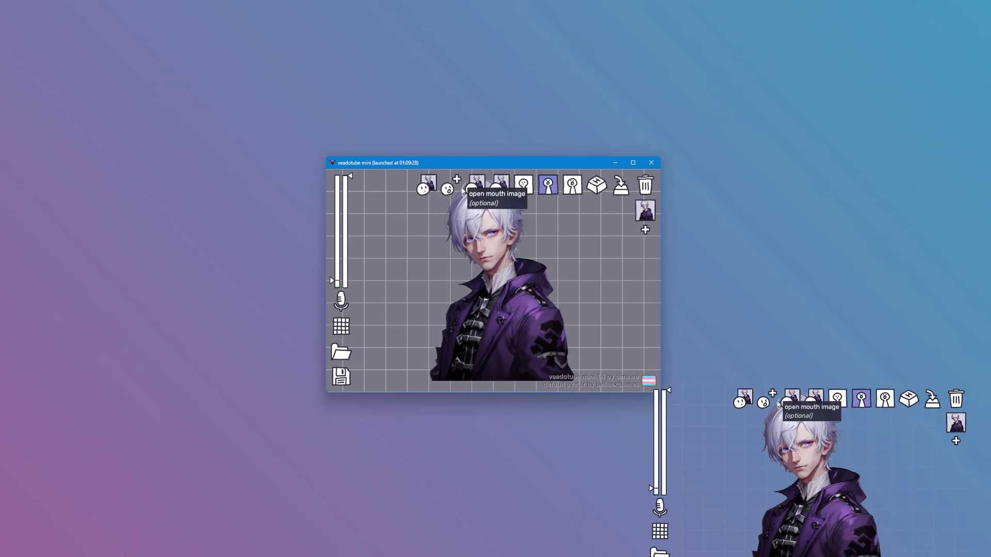
{"action": "left_click", "coordinate": [462, 190]}
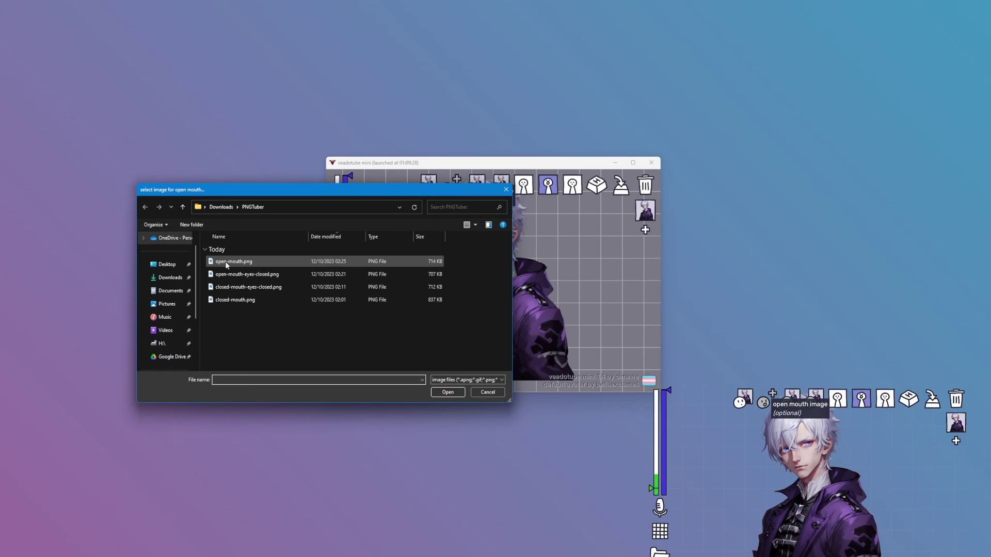
{"action": "left_click", "coordinate": [447, 392]}
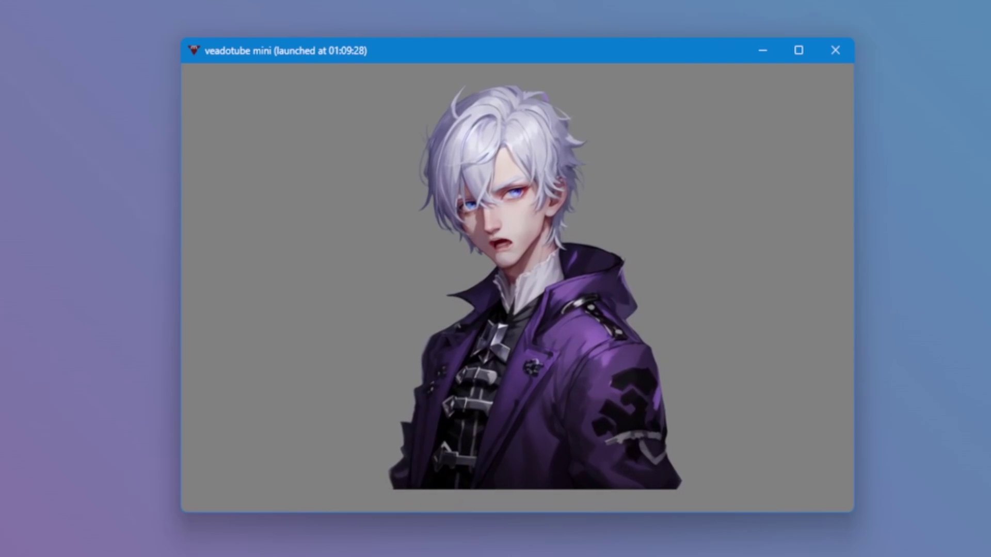
- In Photoshop, save the additional closed-eyes mouth variant as closed-mouth-eyes-closed-2.png
{"action": "mouse_move", "coordinate": [249, 148]}
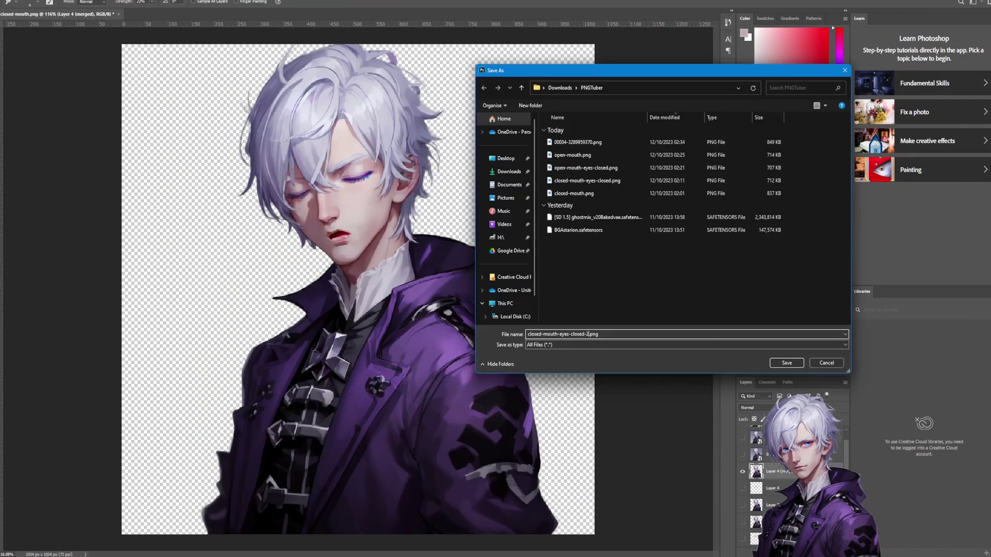
{"action": "key", "text": "Return"}
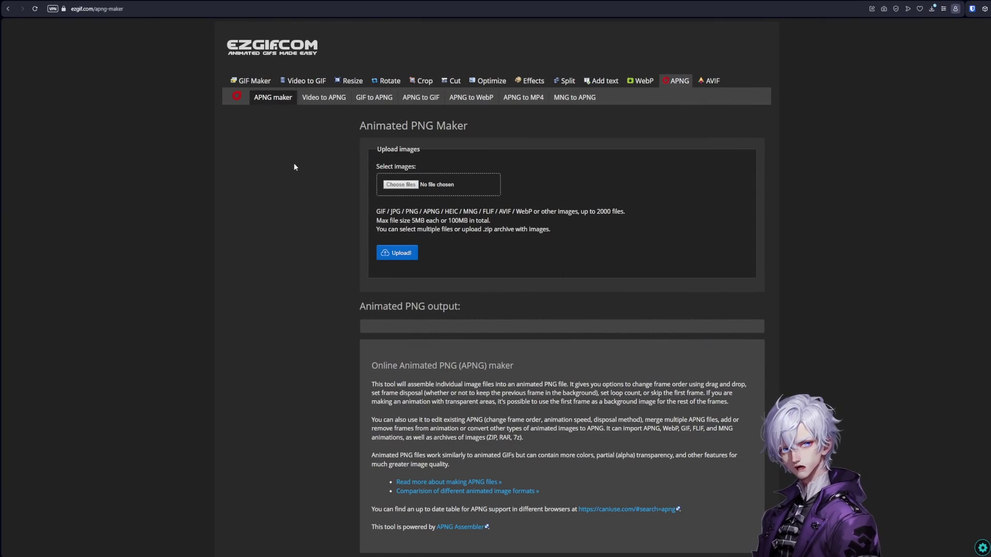
- In ezgif's APNG maker, upload four avatar images, order them 4, 3, 2, 1 and place a copy of frame 2 at the end
{"action": "left_click", "coordinate": [397, 184]}
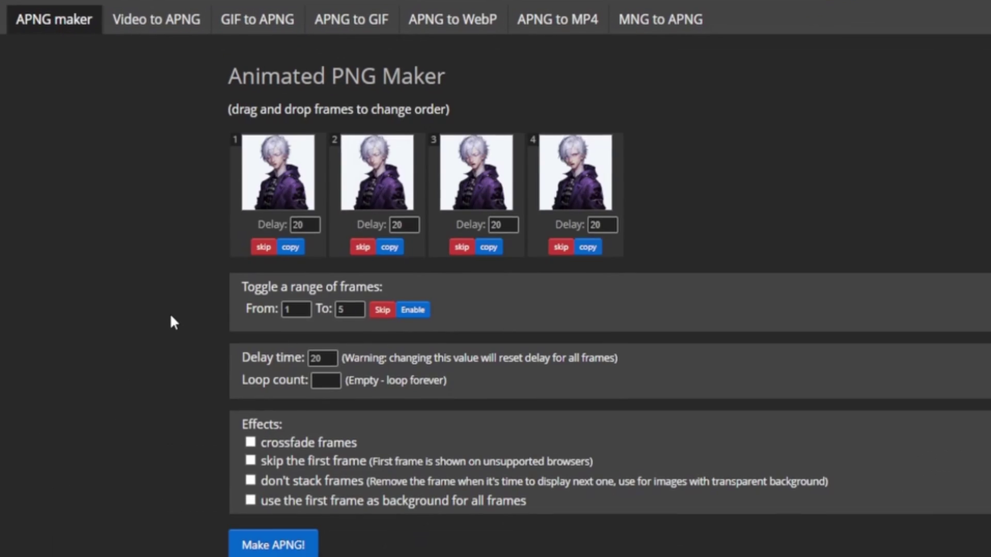
{"action": "left_click_drag", "start_coordinate": [532, 170], "coordinate": [266, 174]}
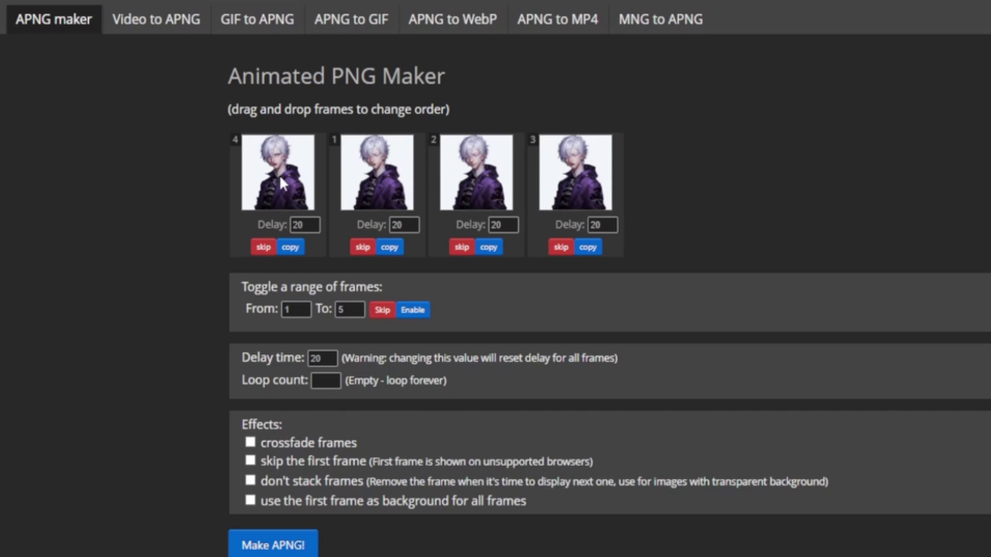
{"action": "left_click_drag", "start_coordinate": [574, 179], "coordinate": [367, 177]}
{"action": "left_click_drag", "start_coordinate": [543, 171], "coordinate": [456, 175]}
{"action": "left_click", "coordinate": [489, 258]}
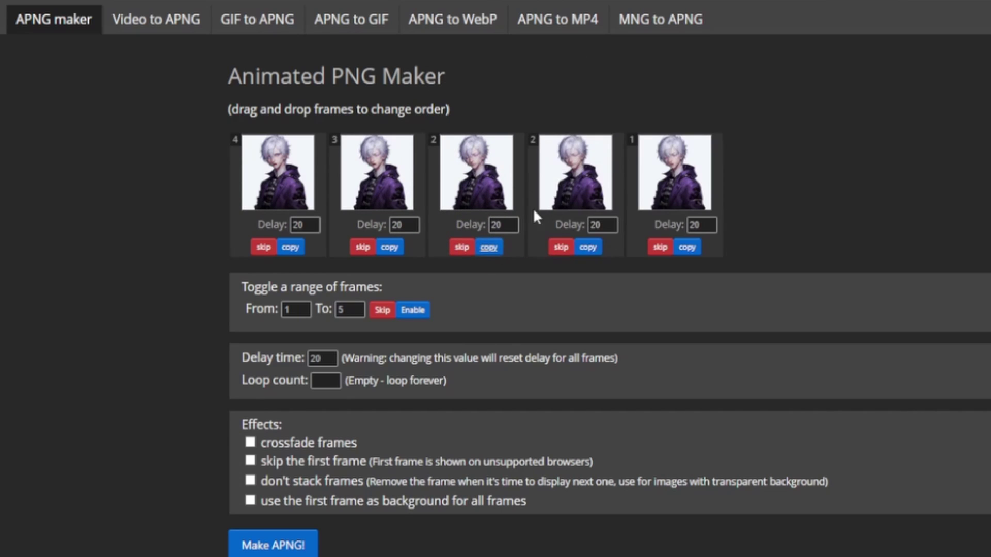
{"action": "left_click_drag", "start_coordinate": [533, 209], "coordinate": [653, 204]}
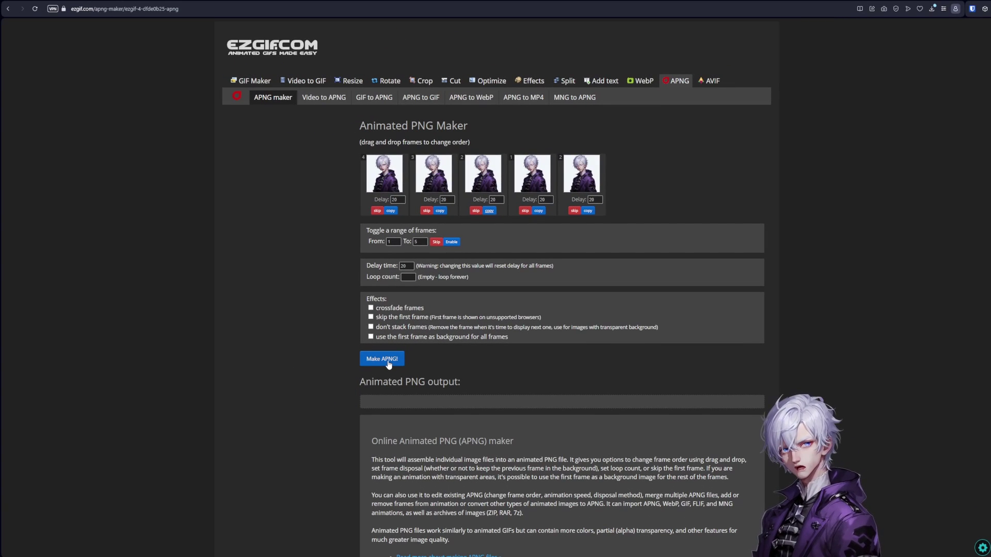
- Generate the animated PNG, retime its five frames to 25, 17, 25, 17 and 25, and try adding a copy of frame 4 at the end
{"action": "left_click", "coordinate": [388, 362]}
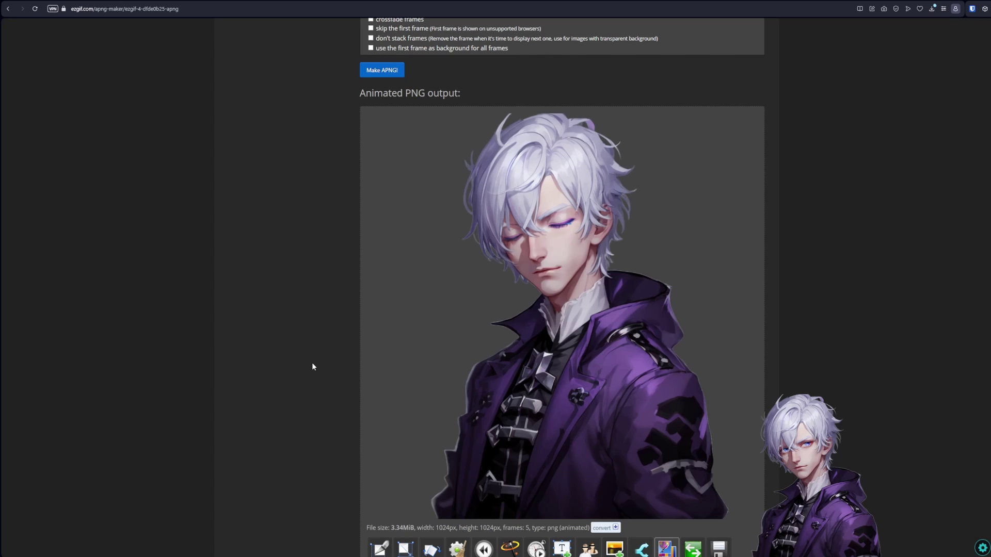
{"action": "scroll", "coordinate": [312, 367], "scroll_direction": "up", "scroll_amount": 5}
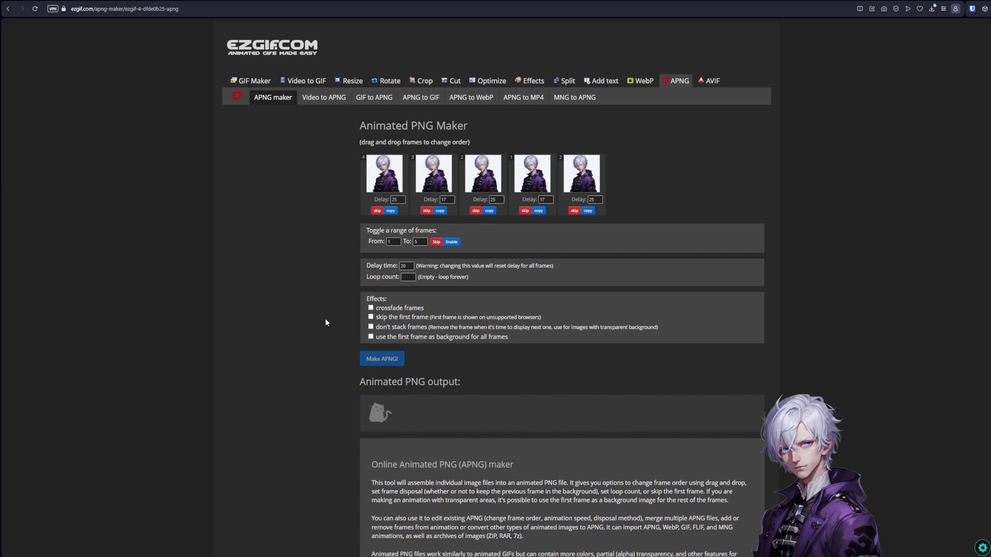
{"action": "scroll", "coordinate": [325, 318], "scroll_direction": "down", "scroll_amount": 5}
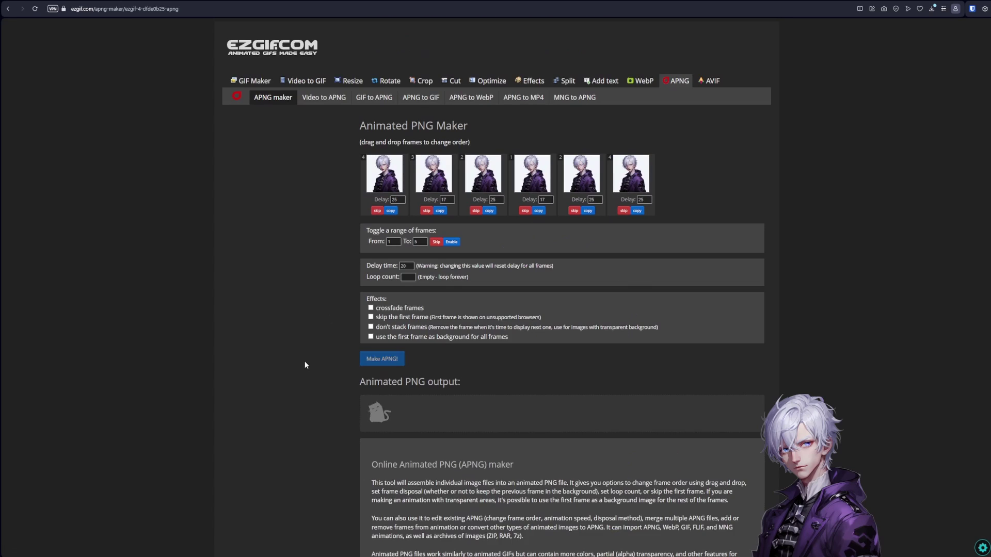
{"action": "scroll", "coordinate": [304, 360], "scroll_direction": "down", "scroll_amount": 5}
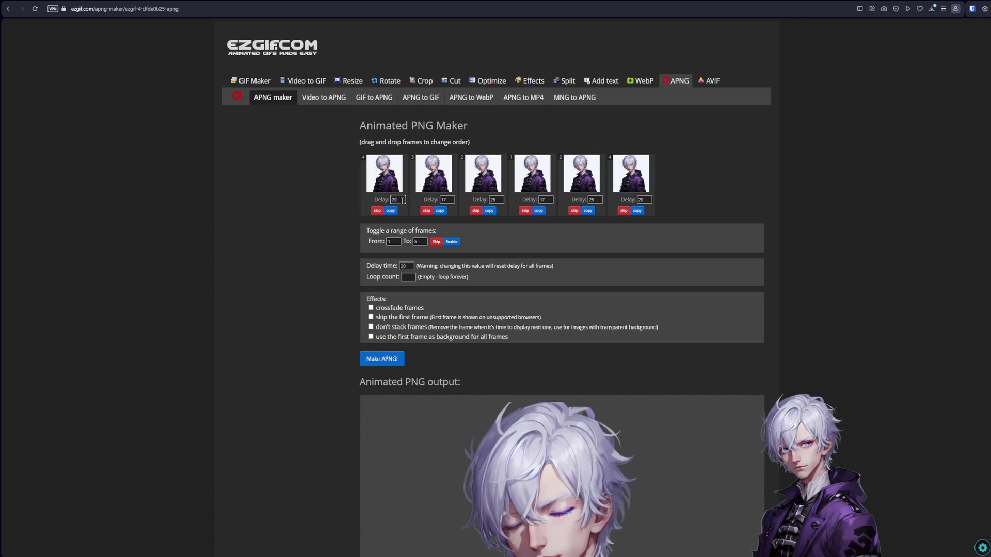
- Skip the added sixth frame, set the first frame's delay to 35, and regenerate and save the animated PNG
{"action": "left_click", "coordinate": [381, 359]}
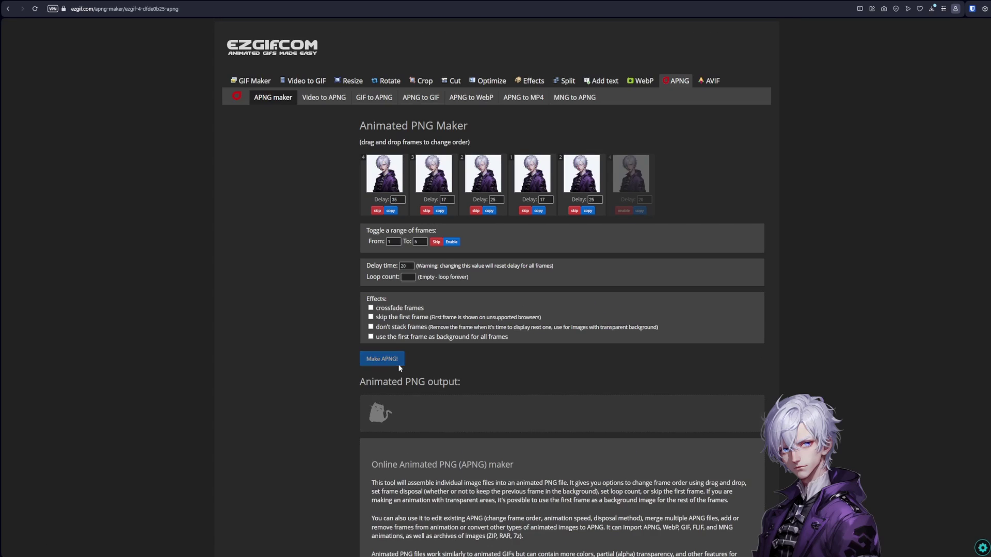
{"action": "scroll", "coordinate": [326, 354], "scroll_direction": "down", "scroll_amount": 5}
{"action": "scroll", "coordinate": [328, 350], "scroll_direction": "down", "scroll_amount": 2}
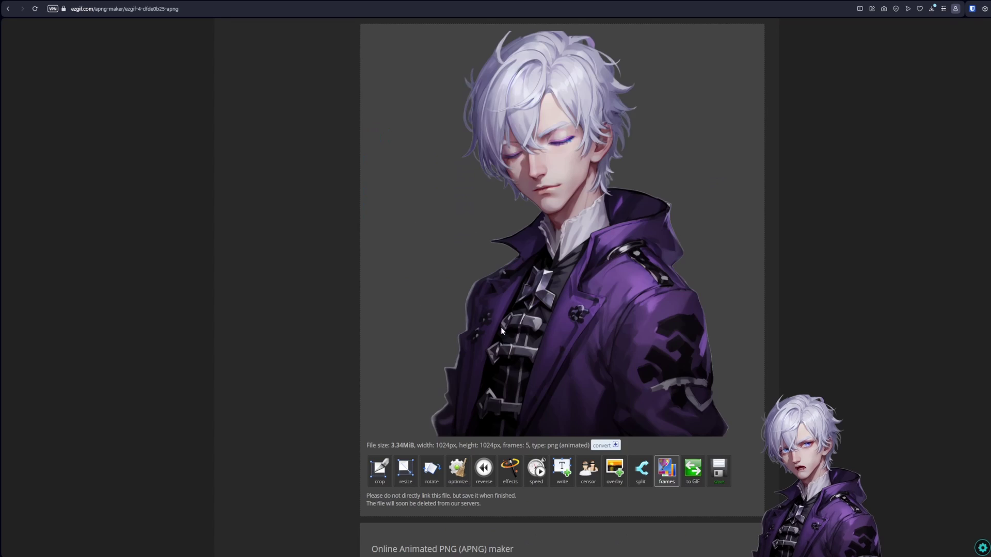
{"action": "left_click", "coordinate": [719, 471]}
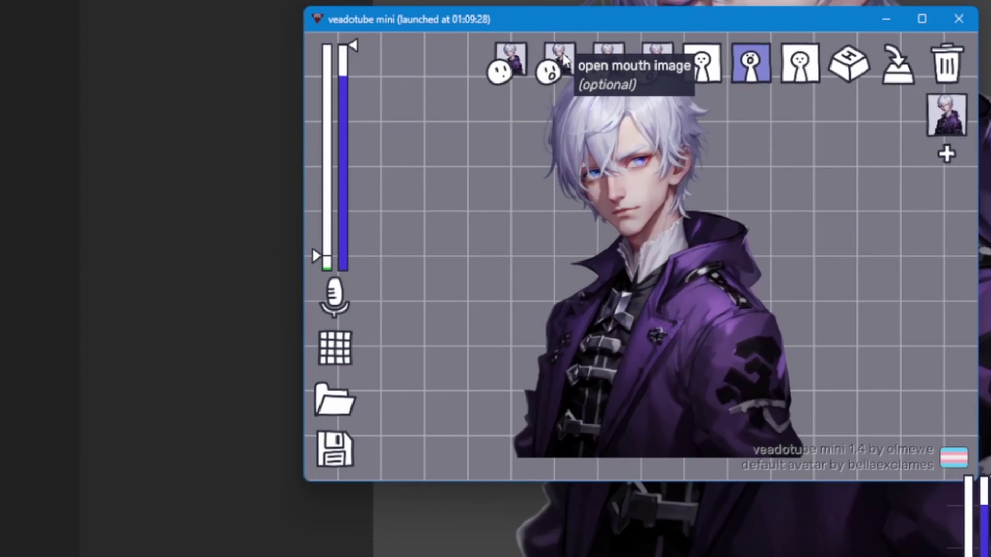
- In veadotube mini, replace the open mouth image with ezgif.com-apng-maker (3).png
{"action": "left_click", "coordinate": [564, 59]}
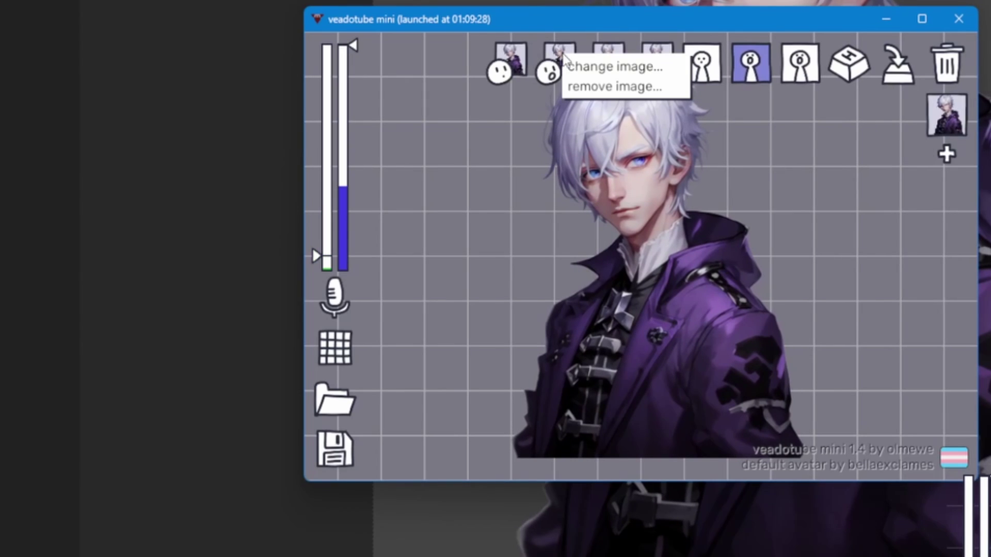
{"action": "left_click", "coordinate": [584, 67]}
{"action": "left_click", "coordinate": [216, 376]}
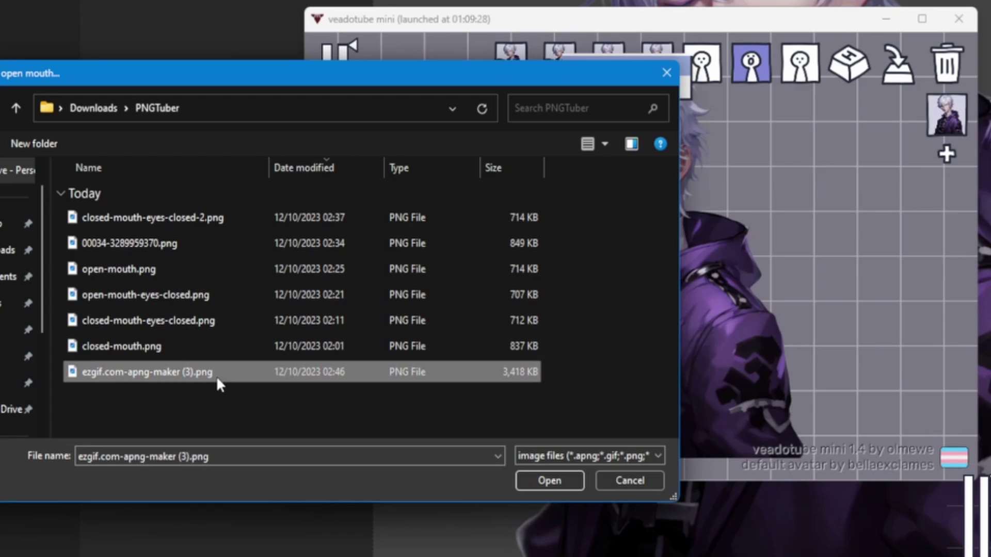